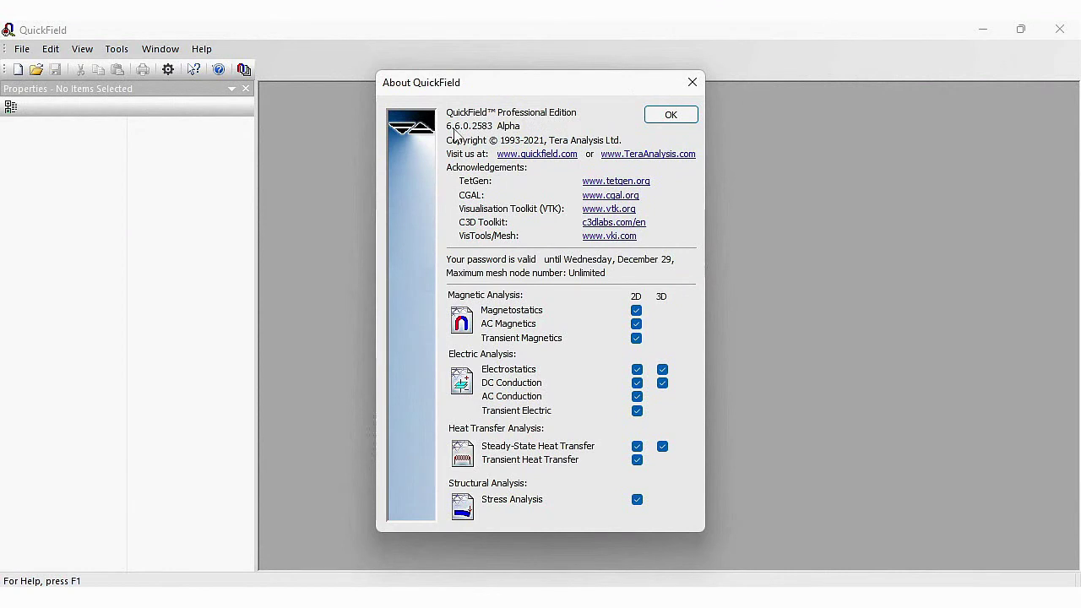
- Dismiss the licence notice and create 'power line' as a plane-parallel electrostatics problem in meters
click(668, 116)
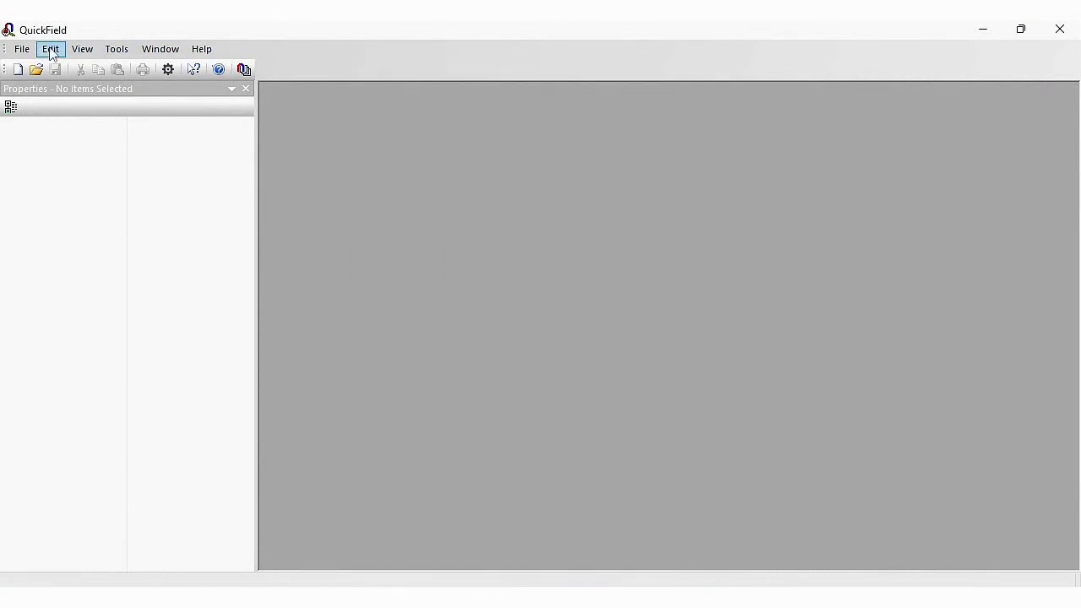
click(19, 69)
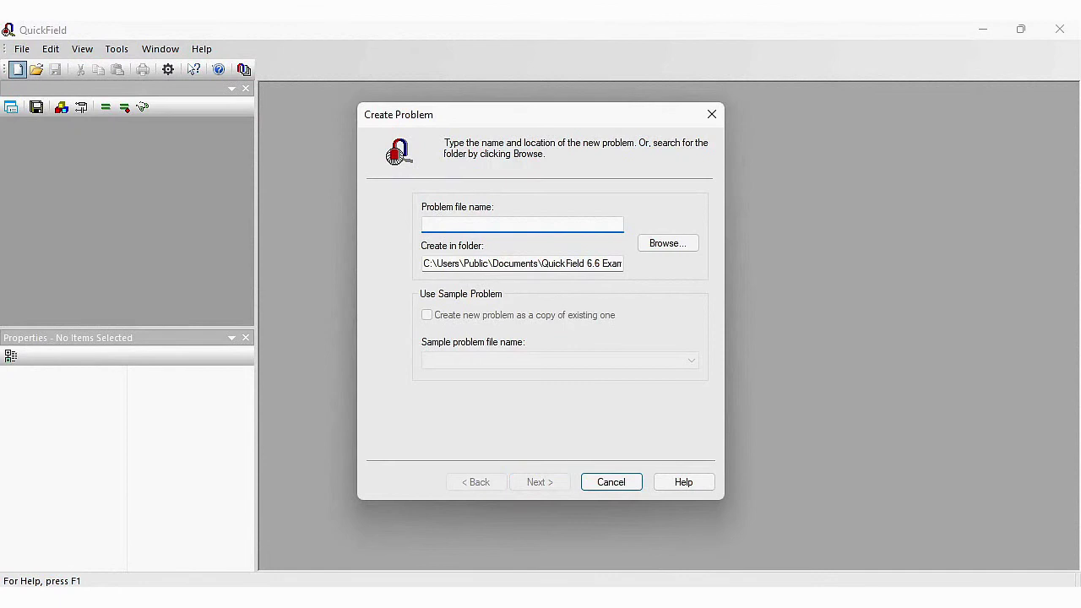
text(power line)
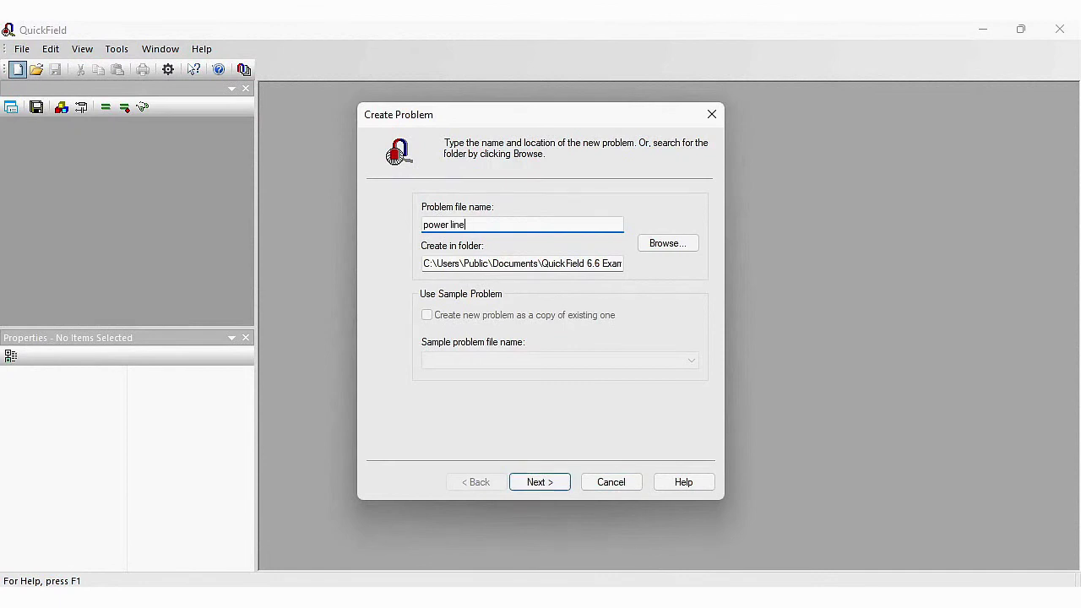
click(547, 481)
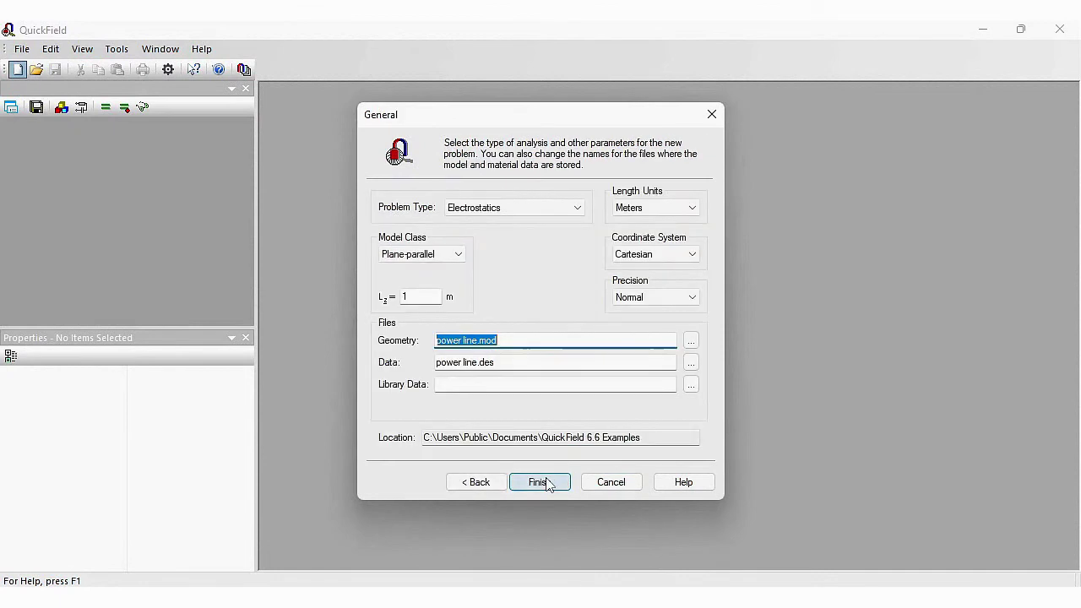
click(547, 482)
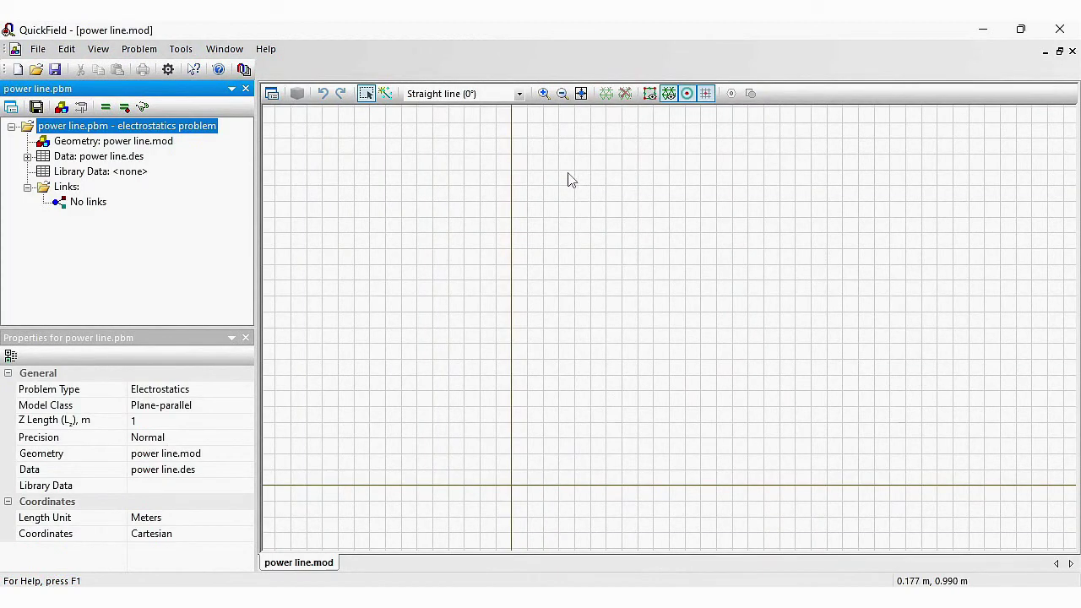
- Switch the geometry window to Insert Vertices/Edges mode and hide the snapping grid
click(569, 177)
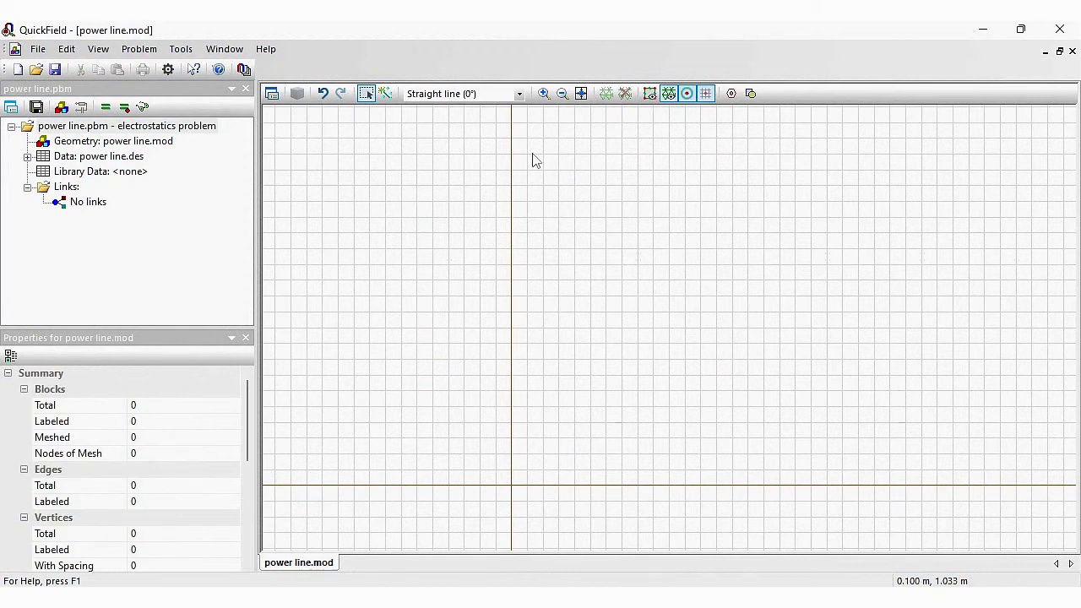
click(38, 48)
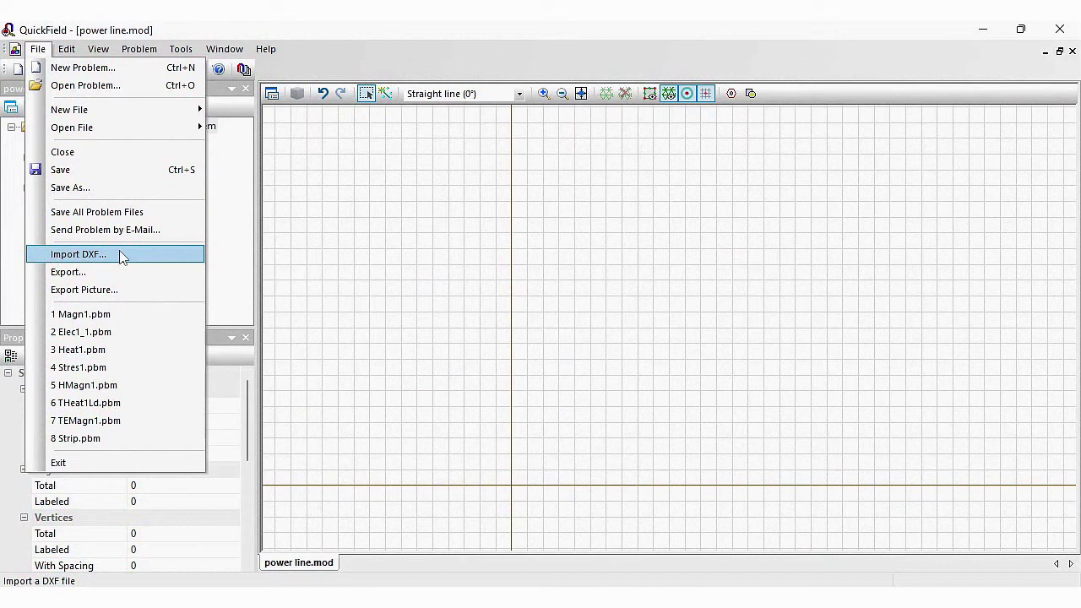
click(335, 200)
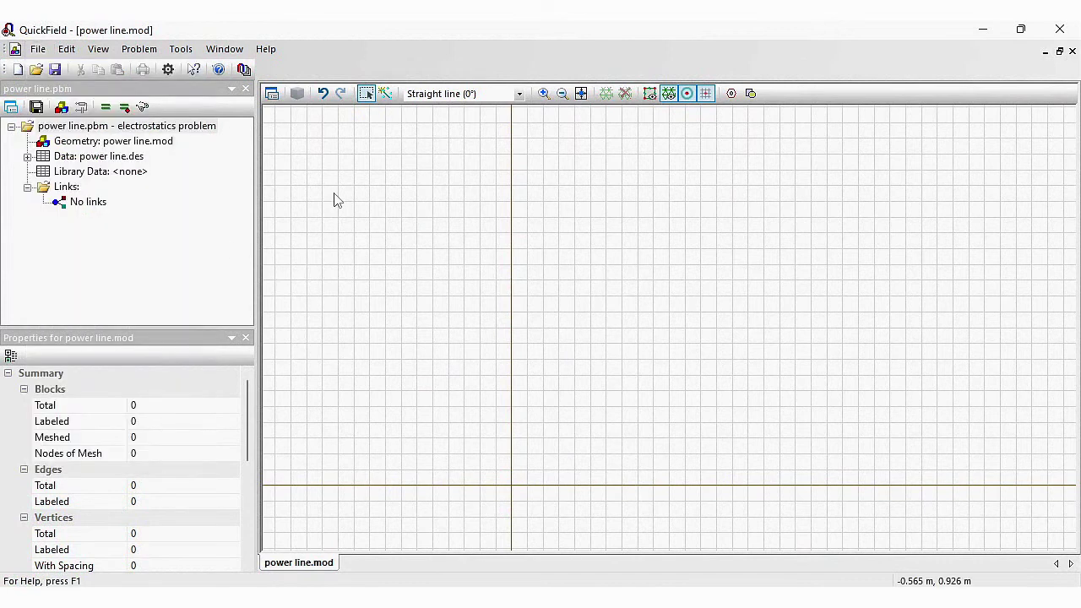
click(388, 98)
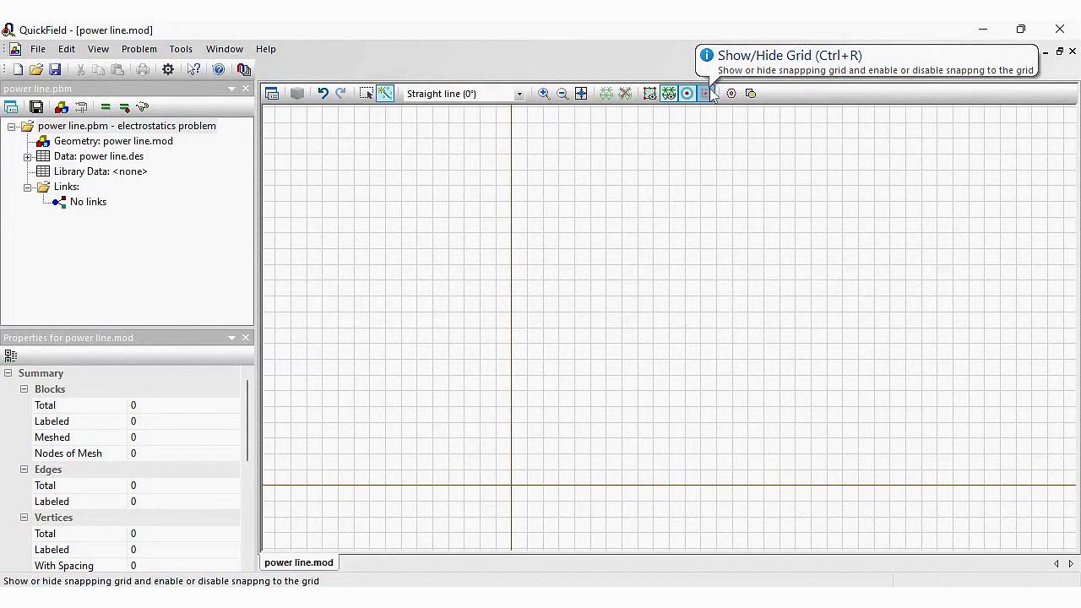
click(709, 93)
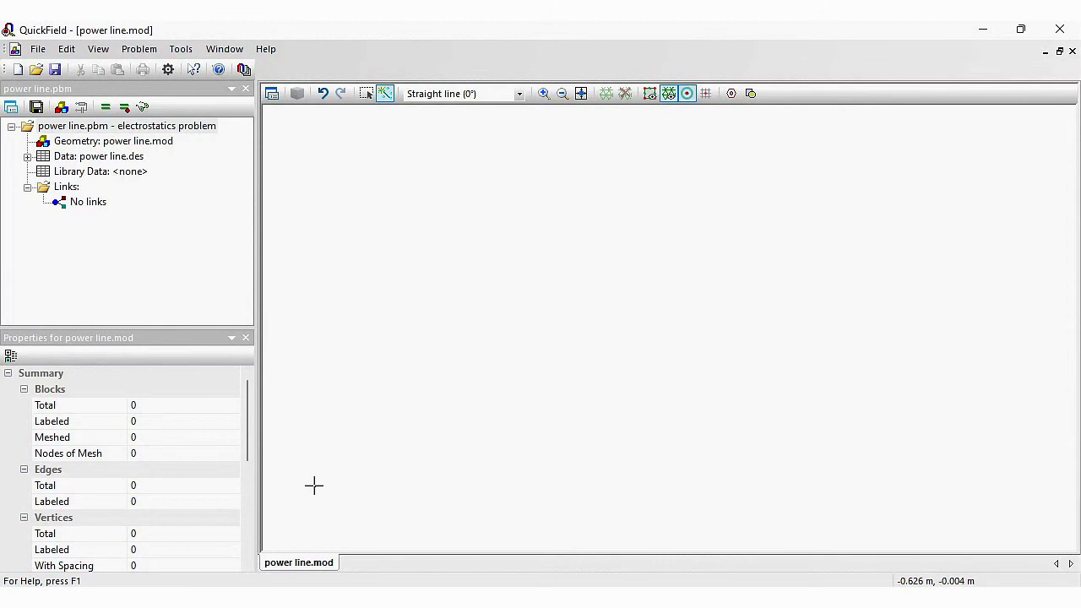
- Draw the bottom edge, a single vertex above it, then edges closing the rectangle around it
drag(313, 485, 1026, 497)
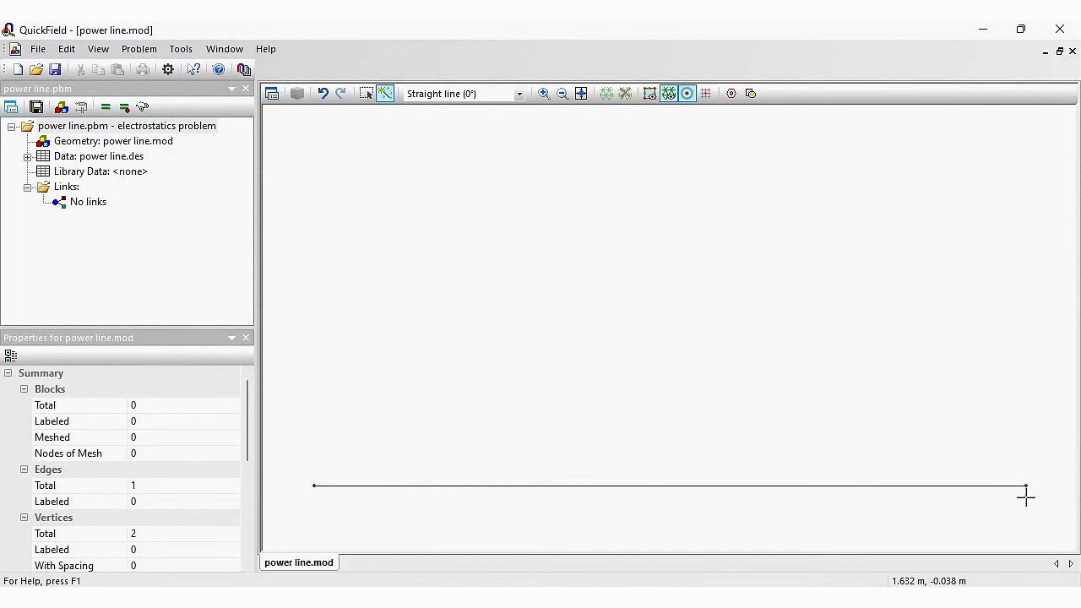
click(659, 157)
scroll(679, 243, down, 3)
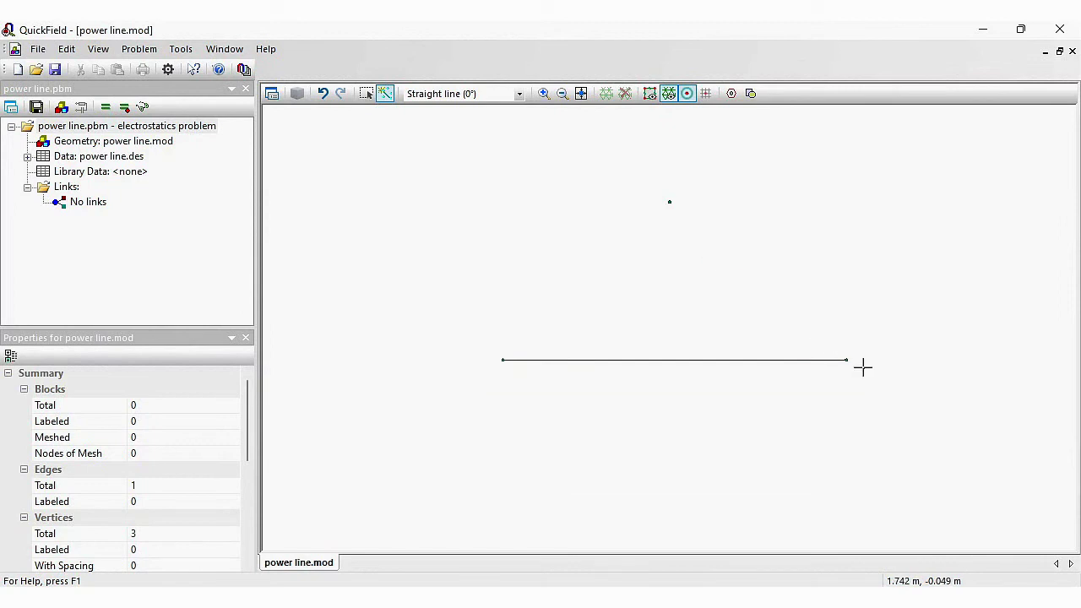
drag(846, 361, 504, 468)
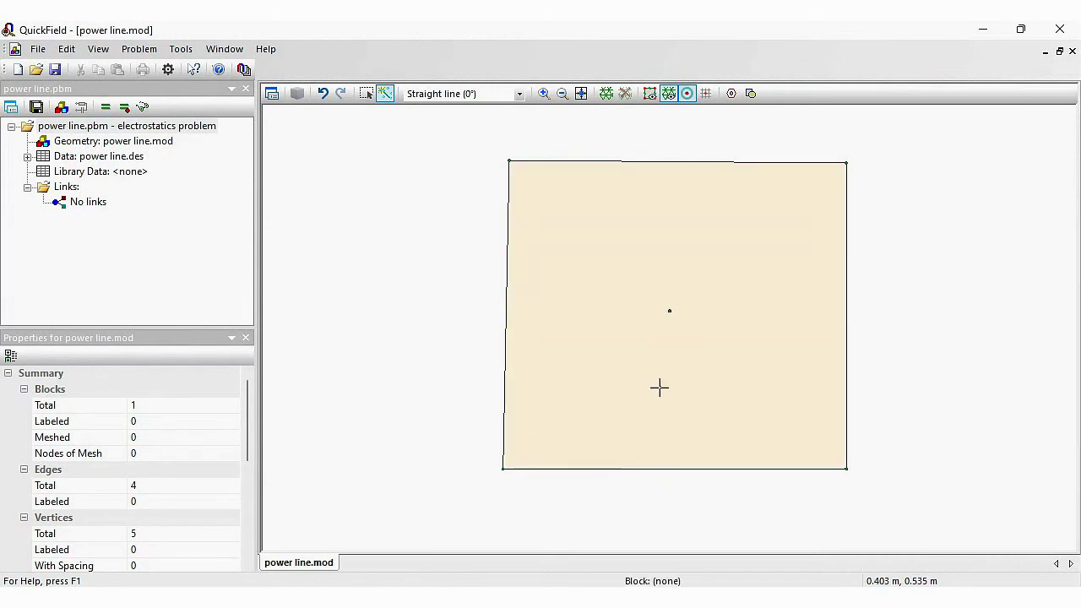
- Turn the grid back on and set its spacing to 0.1 m in Grid Settings
click(706, 93)
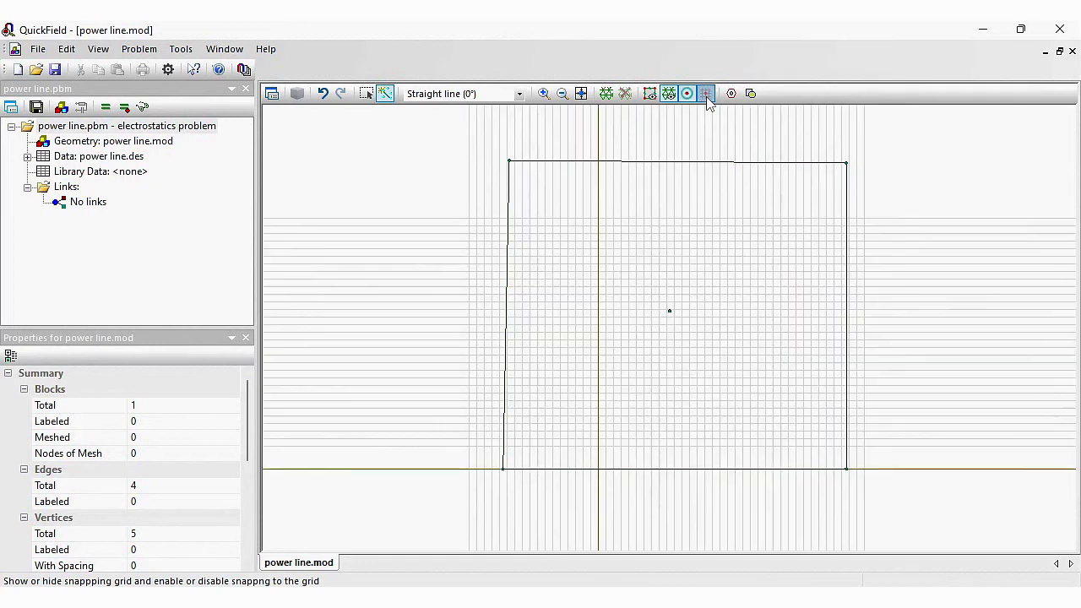
click(683, 209)
right_click(684, 210)
click(739, 244)
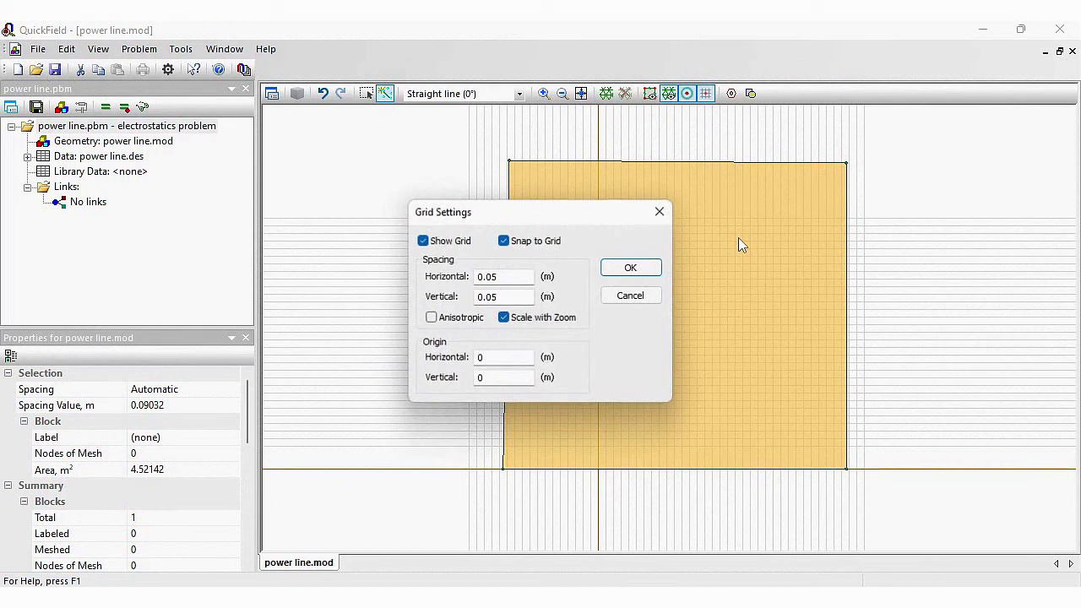
click(521, 276)
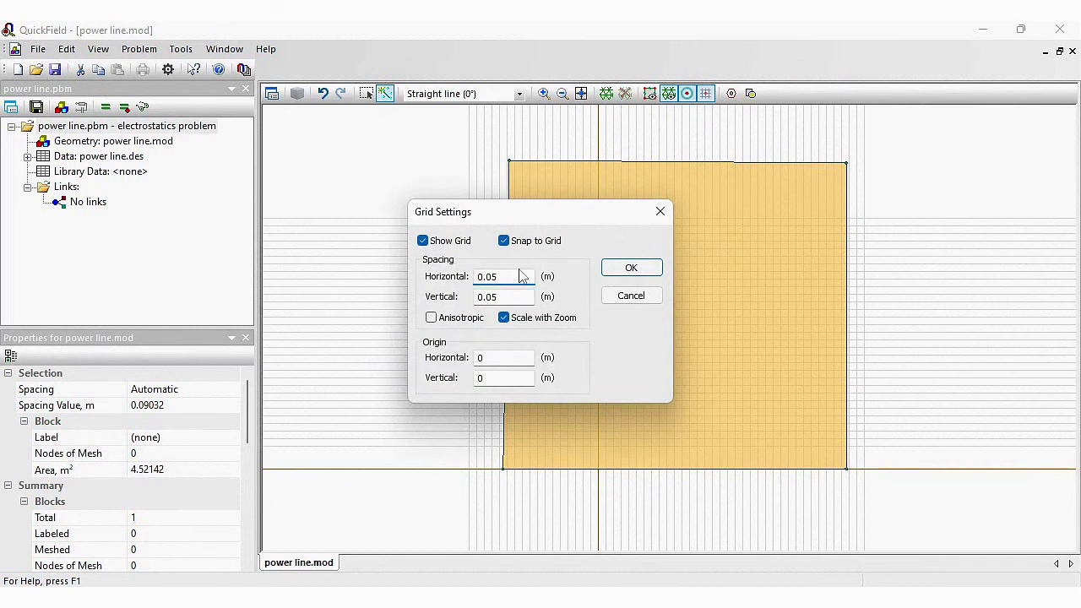
key(BackSpace)
key(BackSpace)
text(1)
click(630, 268)
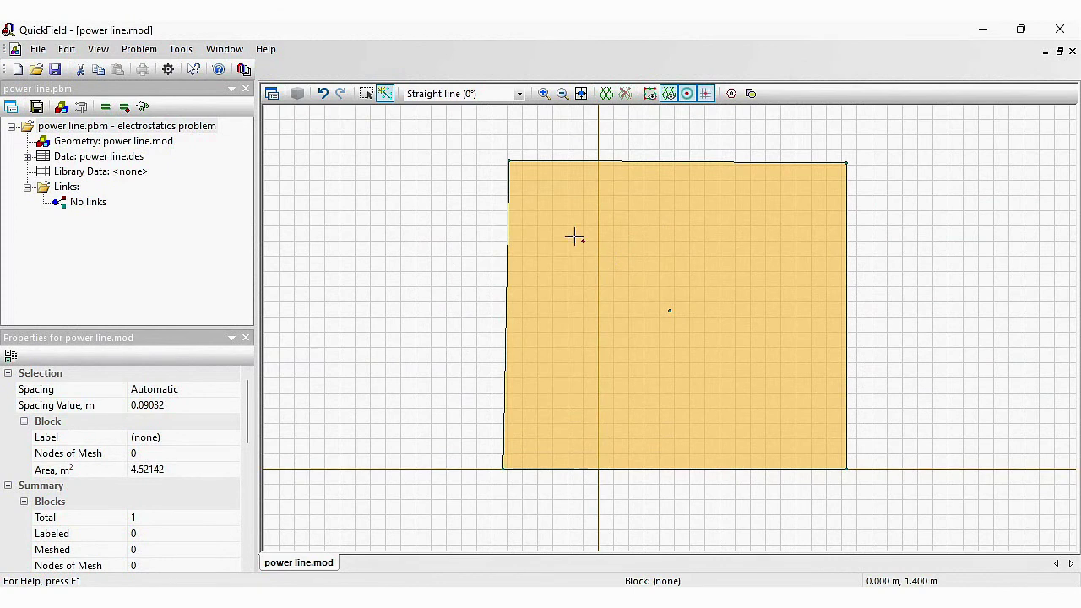
- Snap the four corner vertices to (-0.6, 2), (1.7, 2), (1.7, 0) and (-0.6, 0)
click(369, 96)
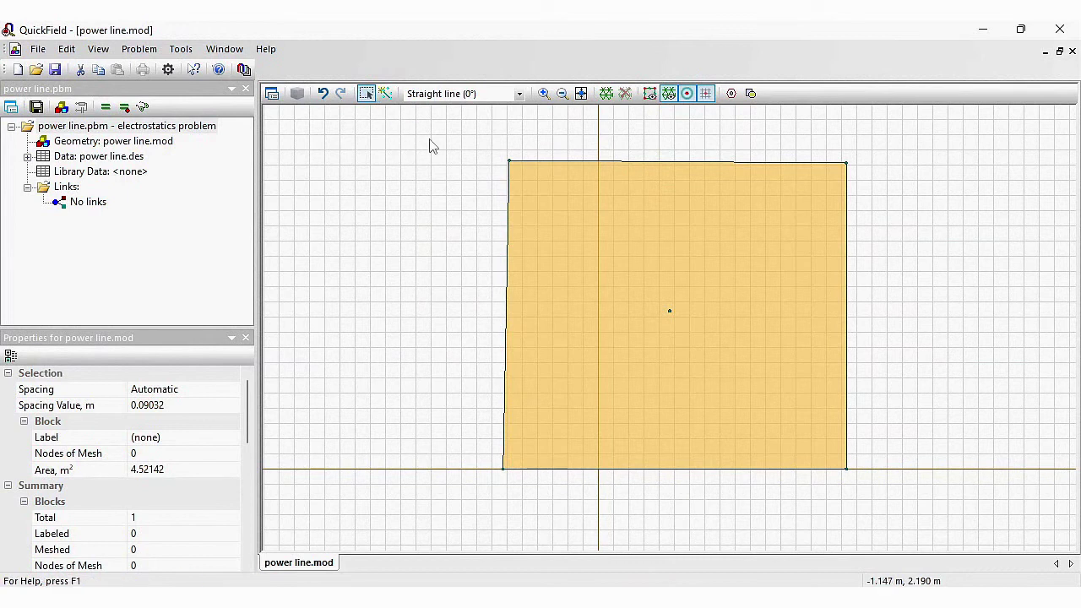
click(509, 161)
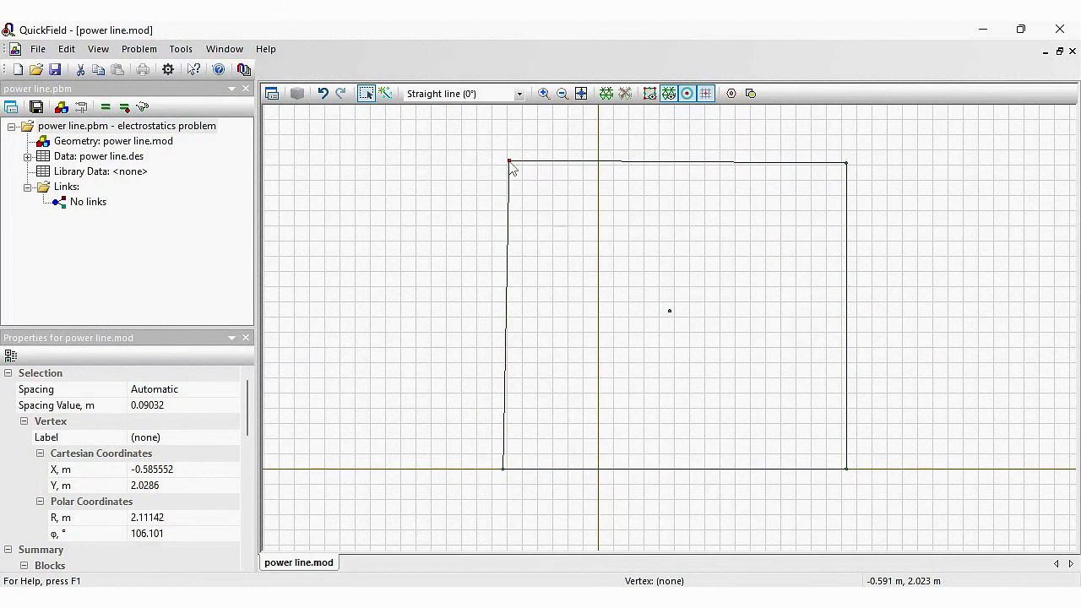
drag(510, 166, 510, 171)
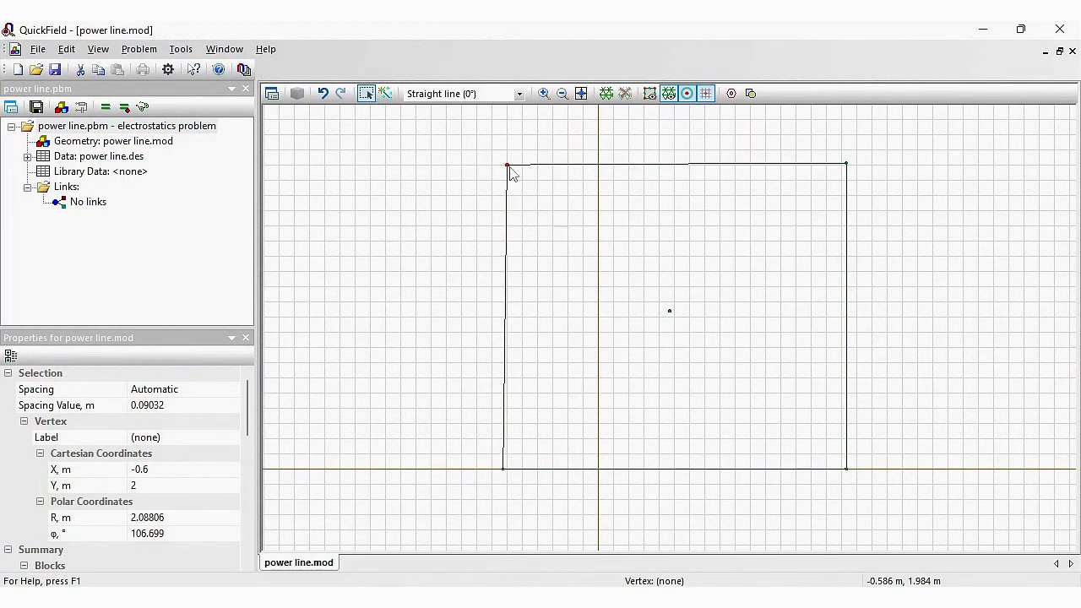
click(848, 166)
drag(849, 171, 858, 174)
click(847, 470)
drag(847, 471, 856, 470)
click(505, 471)
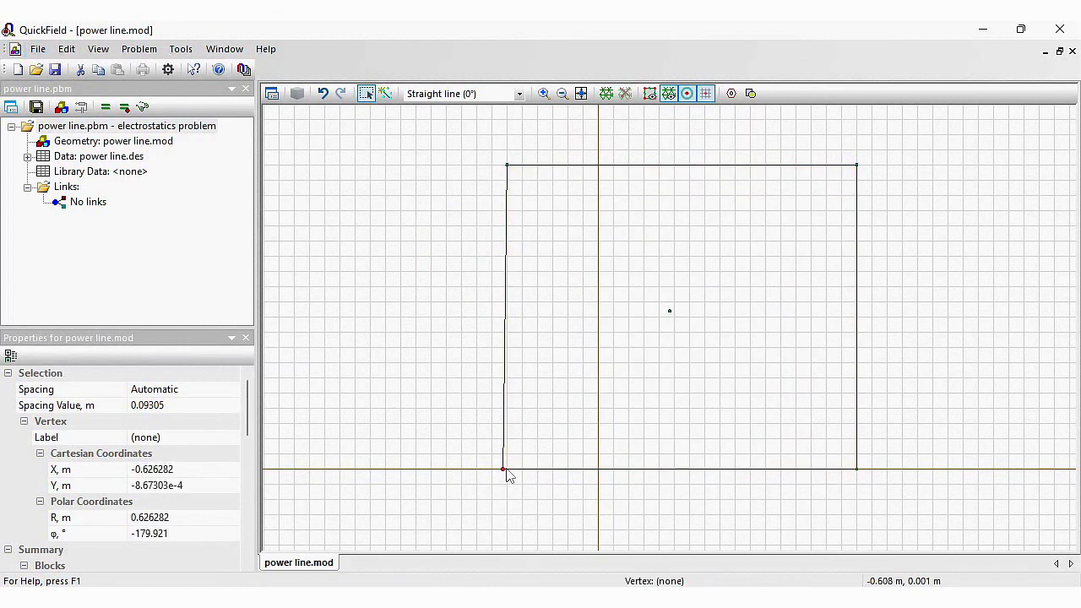
drag(502, 475, 515, 478)
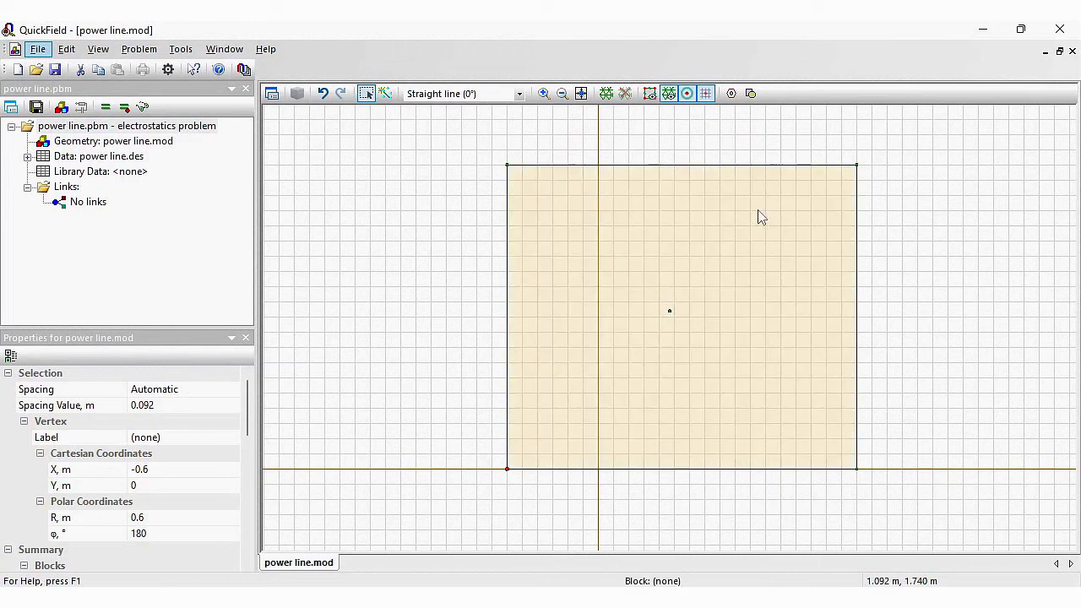
- Label the rectangular block 'air'
click(715, 242)
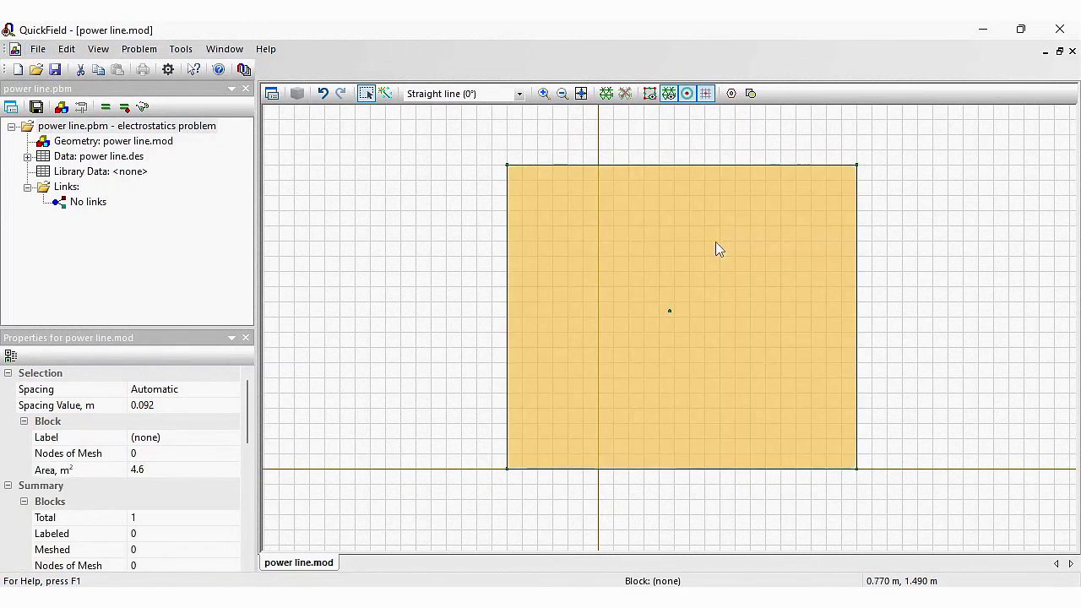
click(163, 439)
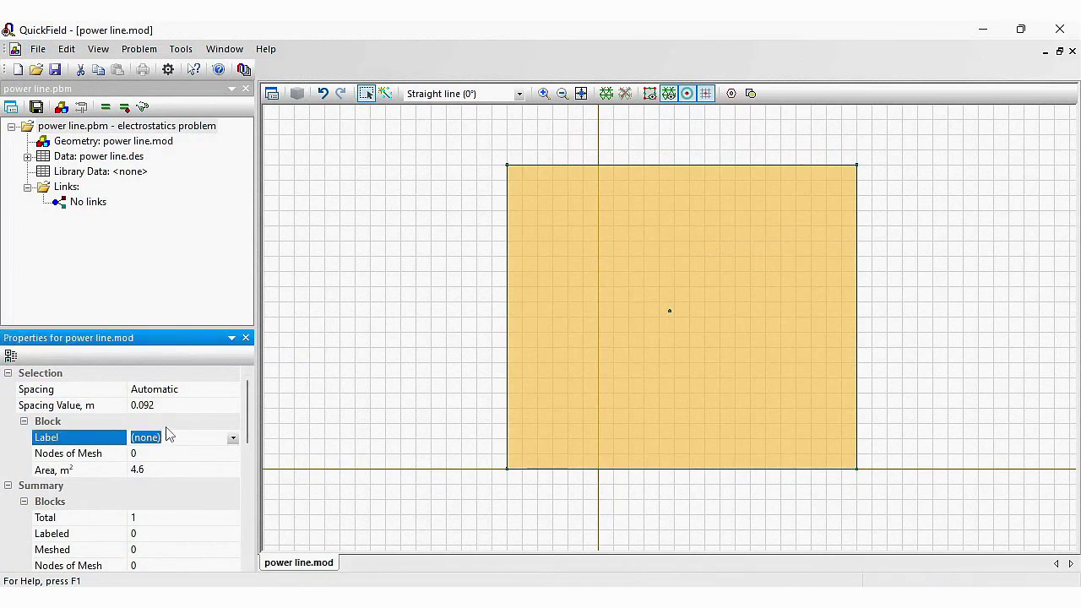
text(air)
key(Return)
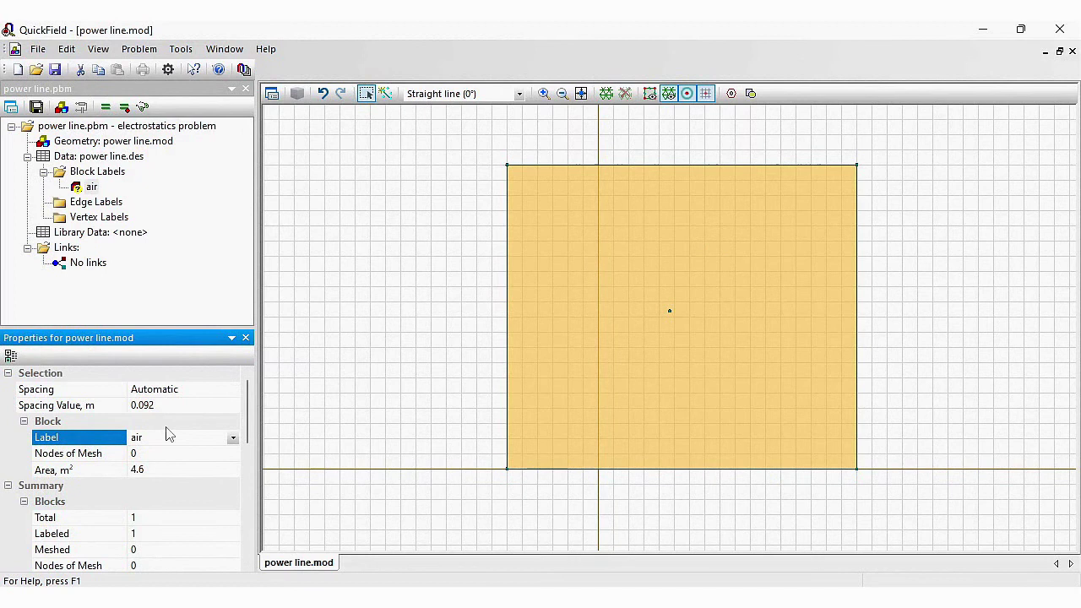
- Label the bottom boundary edge 'earth'
click(643, 471)
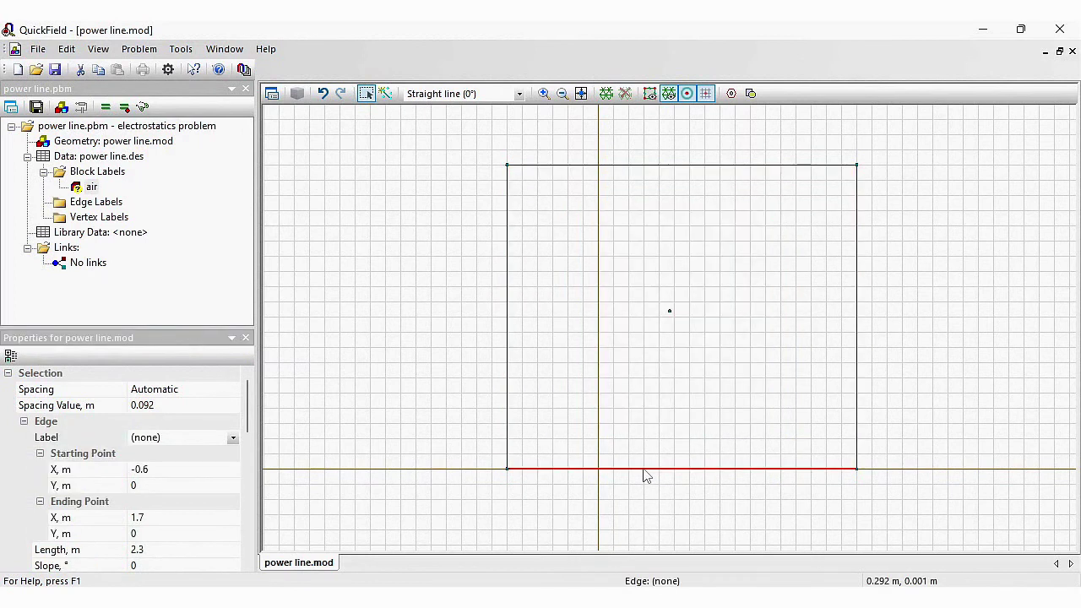
click(168, 435)
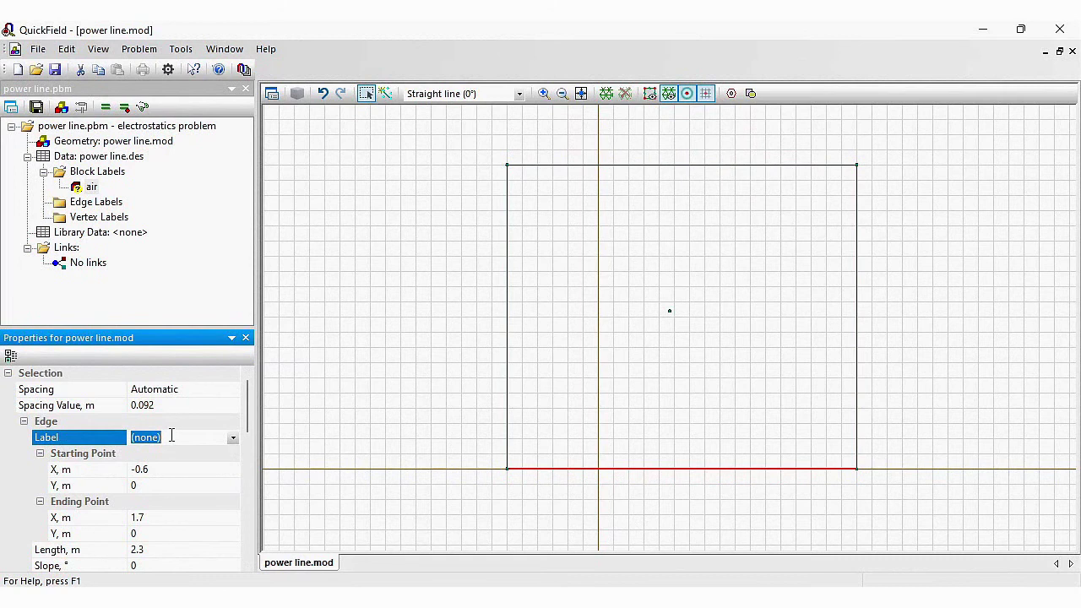
text(earth)
key(Return)
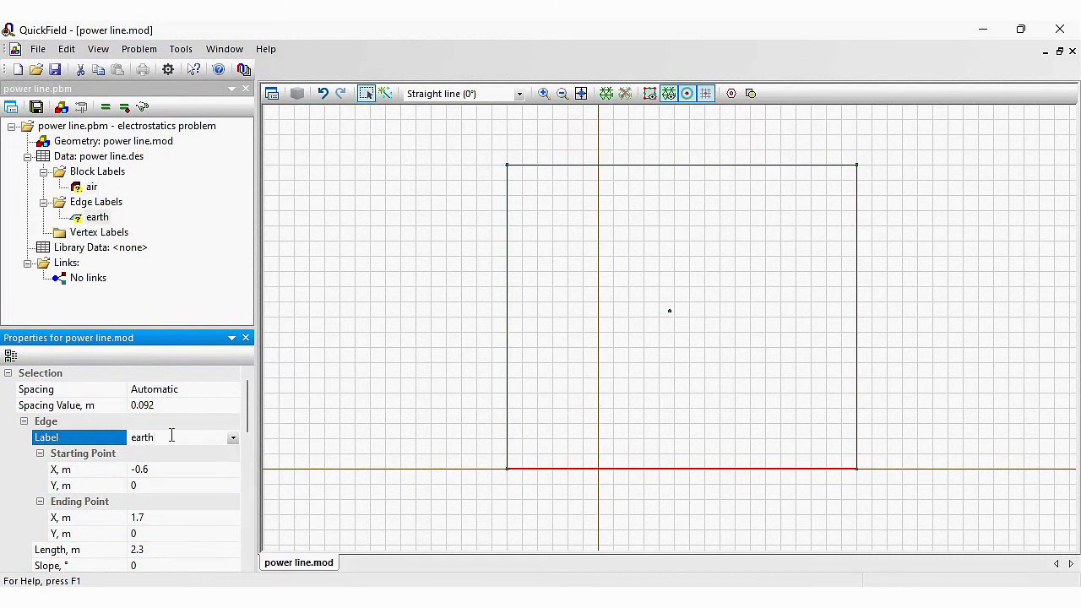
- Label the centre vertex 'conductor'
click(669, 312)
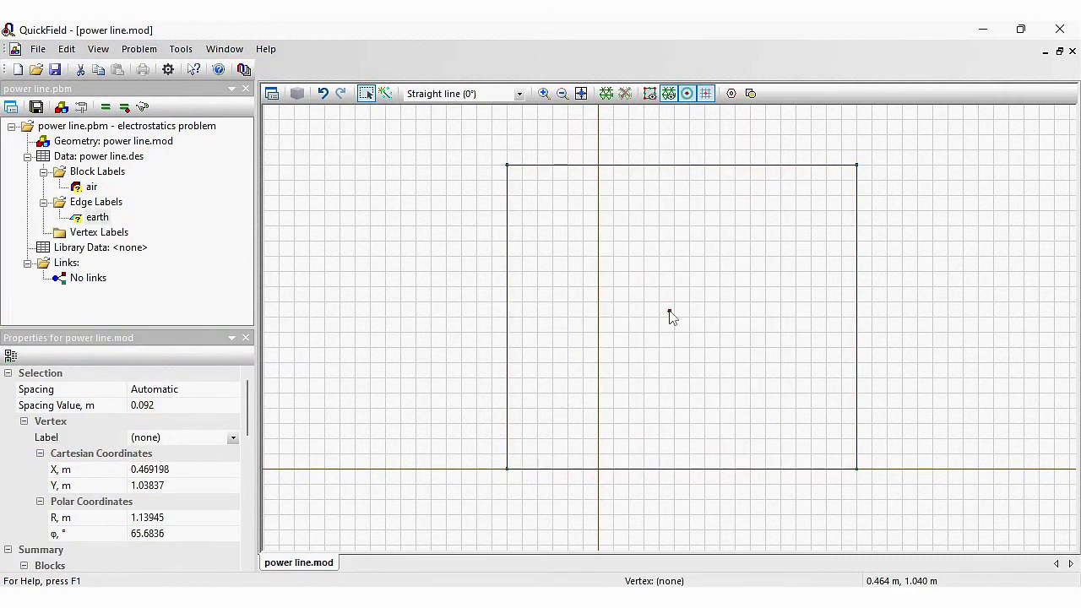
click(171, 436)
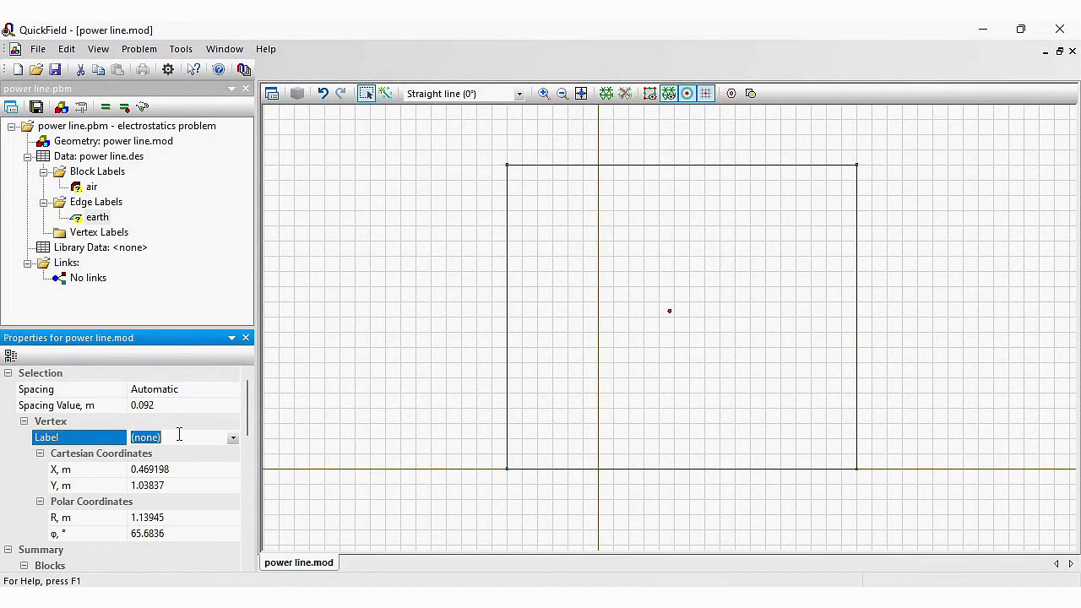
text(conductor)
key(Return)
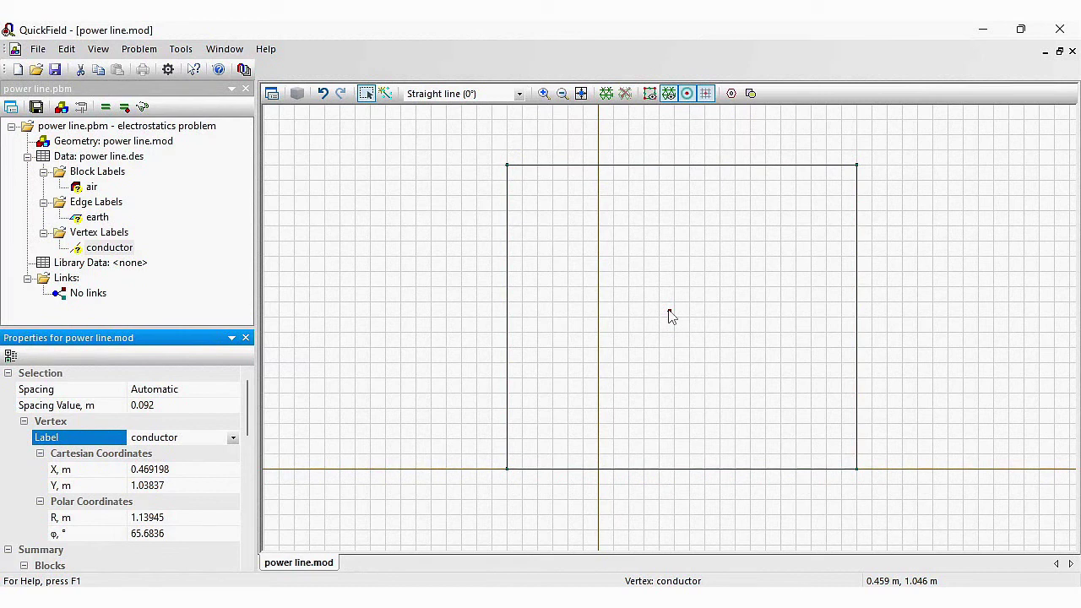
- Set the air label's relative permittivity to 1
click(90, 187)
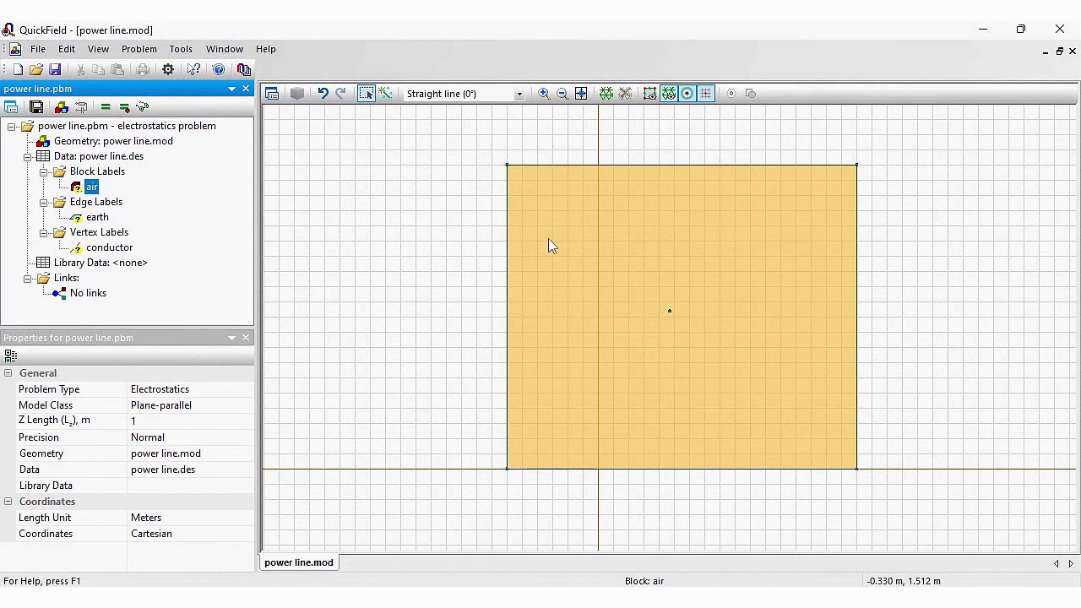
double_click(79, 189)
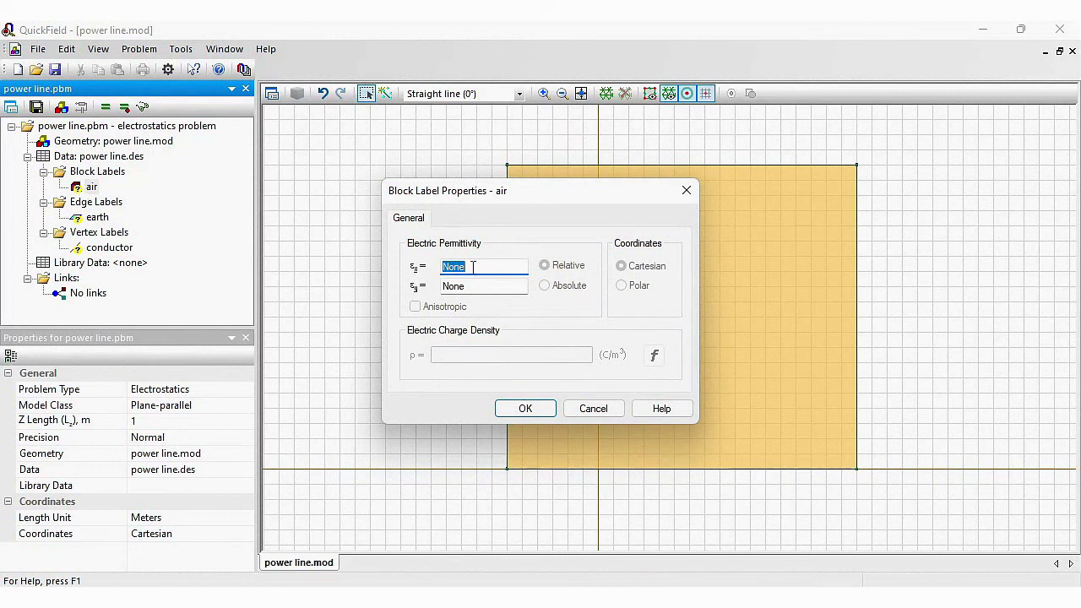
text(1)
click(525, 408)
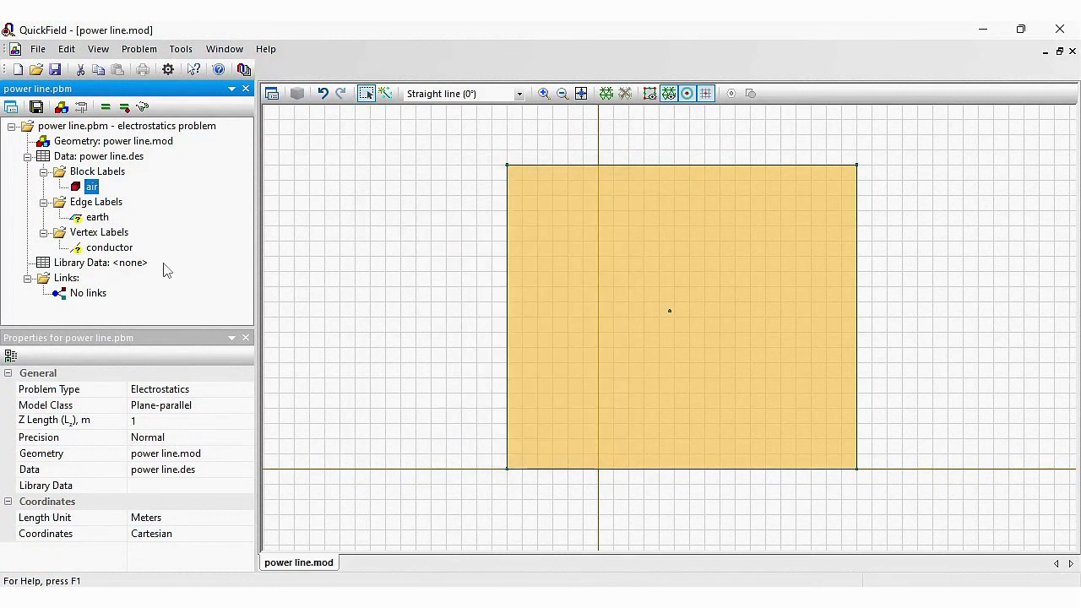
- Fix the earth boundary at a voltage of 0 V
click(80, 221)
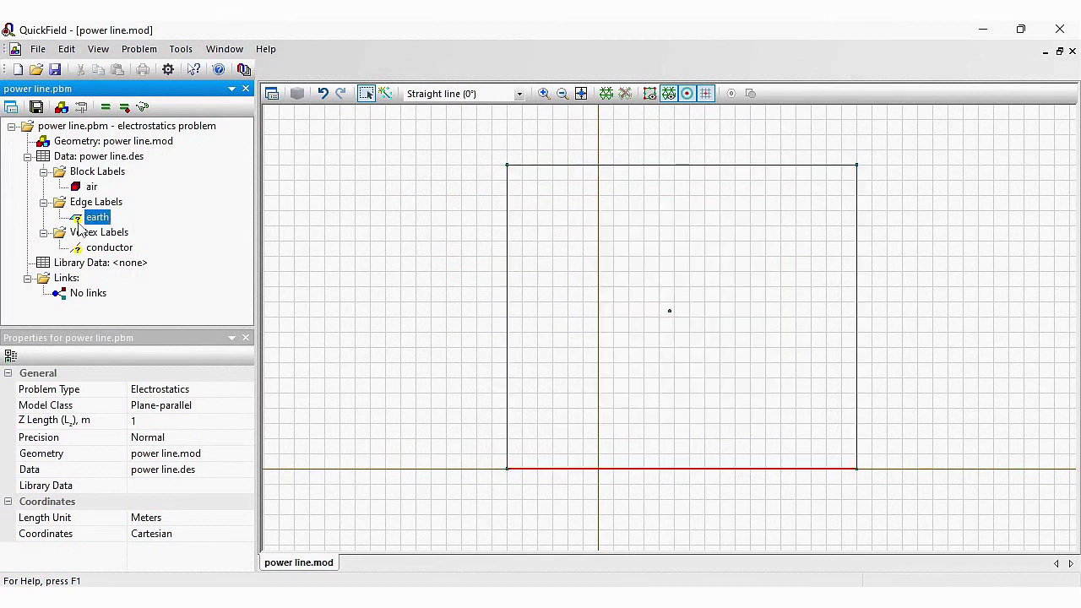
double_click(80, 222)
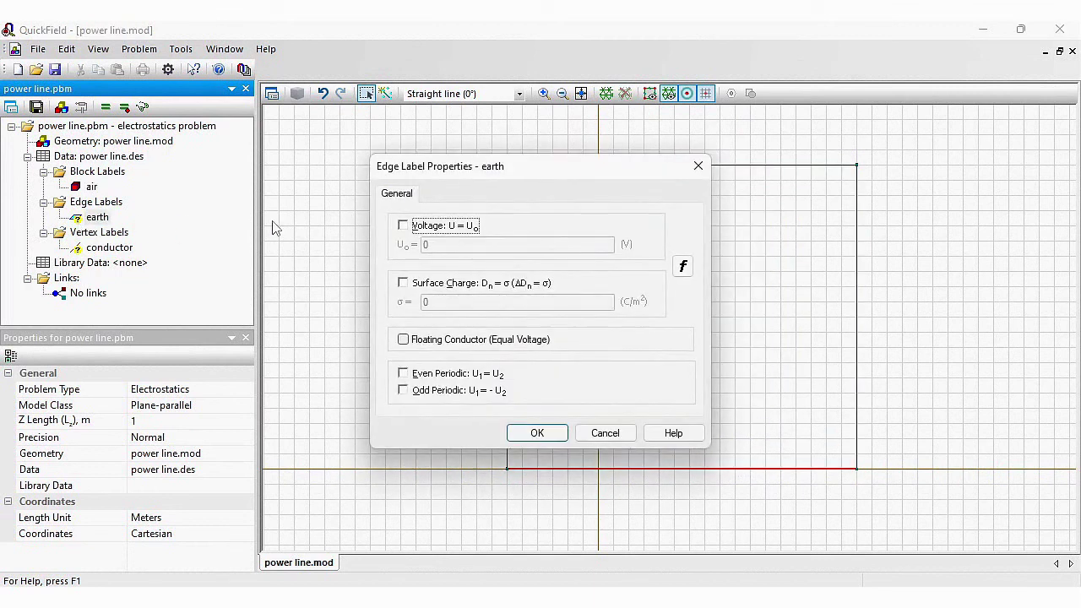
click(403, 224)
click(532, 431)
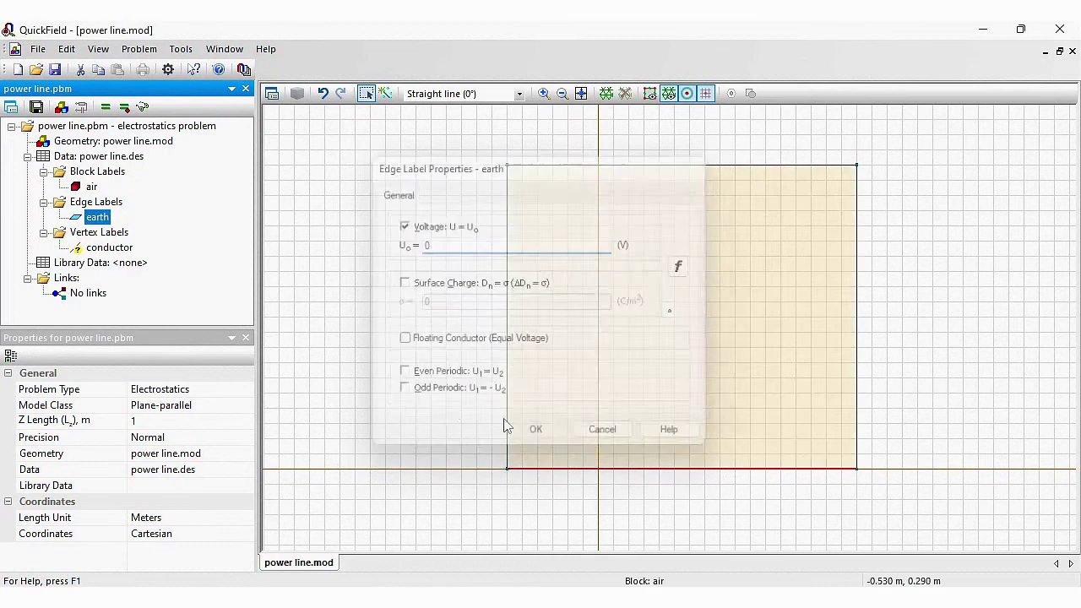
- Fix the conductor label at a voltage of 1000 V
click(108, 248)
double_click(108, 248)
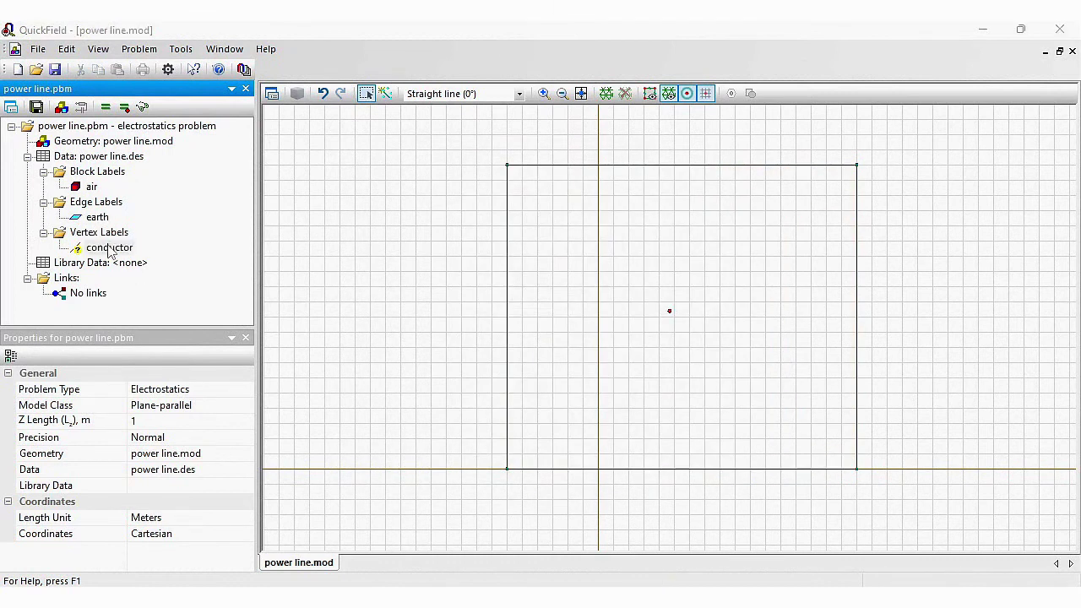
click(443, 268)
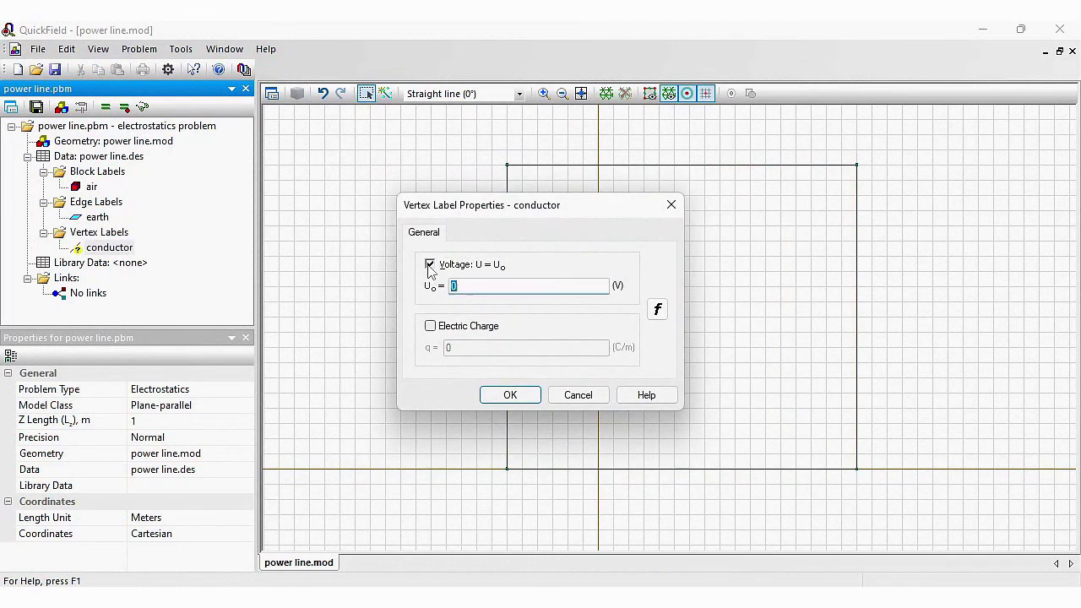
text(1000)
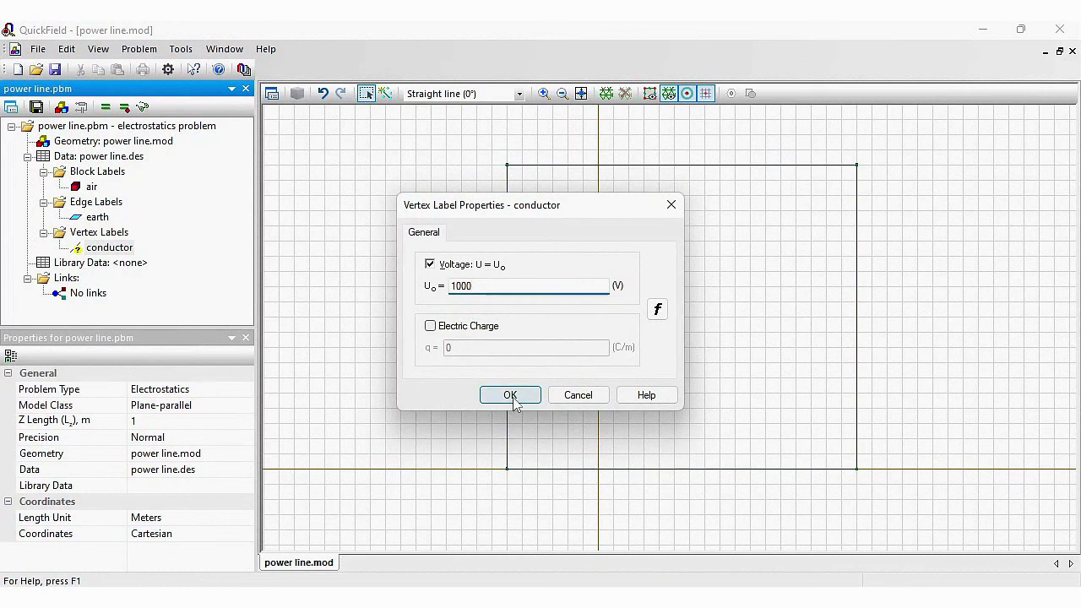
click(510, 396)
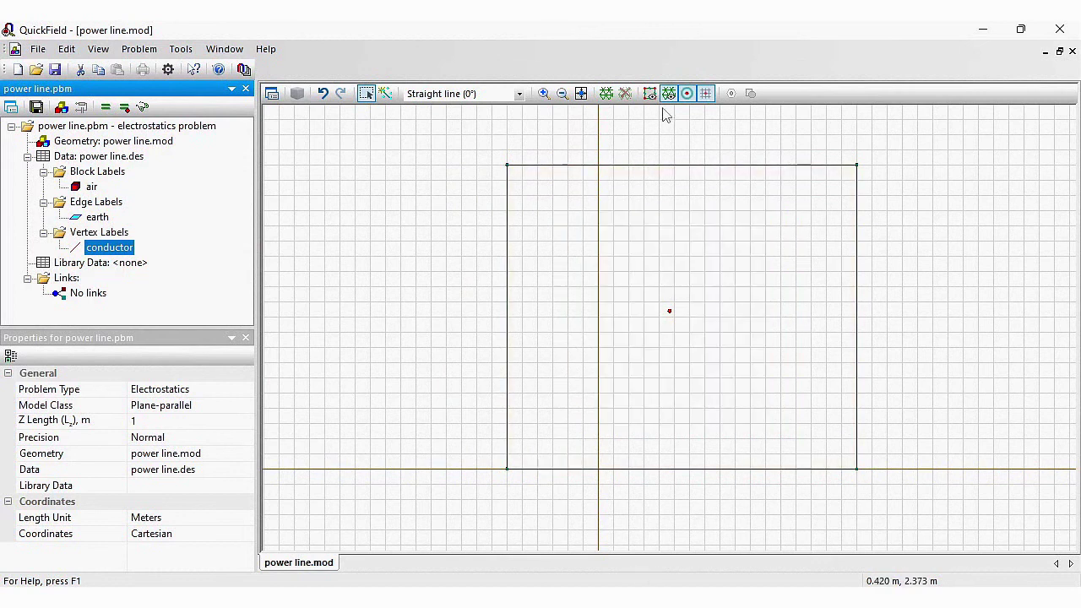
- Build the mesh over the air block, producing 752 nodes
click(604, 95)
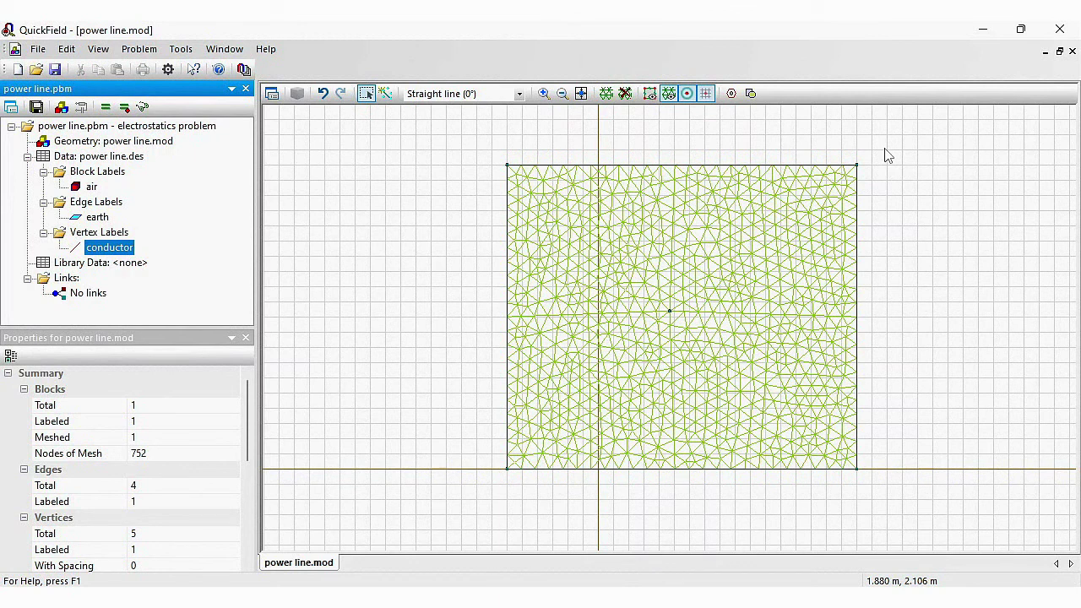
- Set the air block's mesh spacing value manually to 0.1 m
click(724, 218)
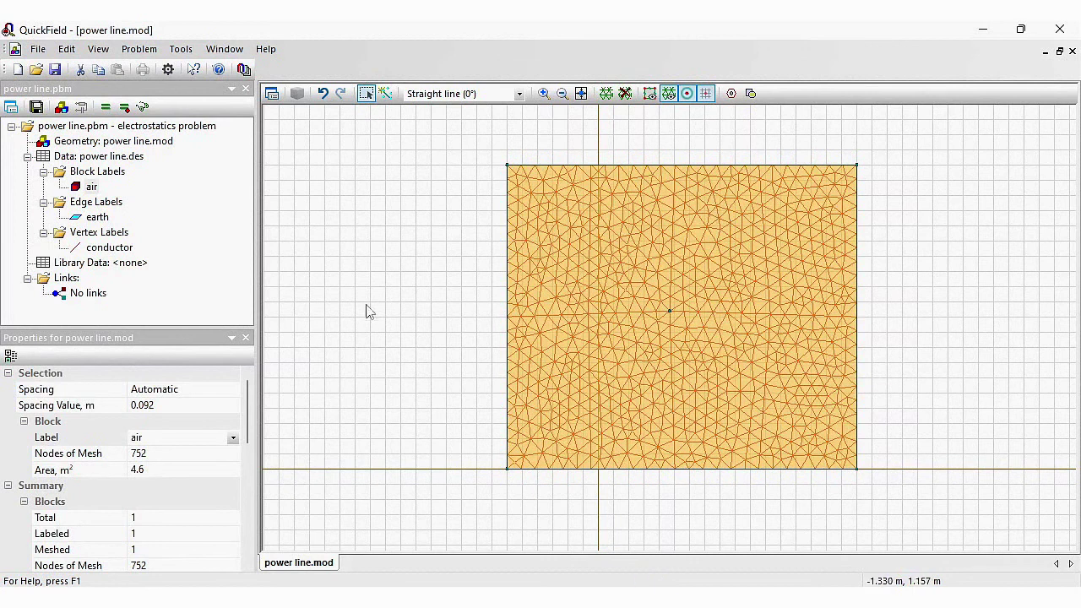
click(163, 411)
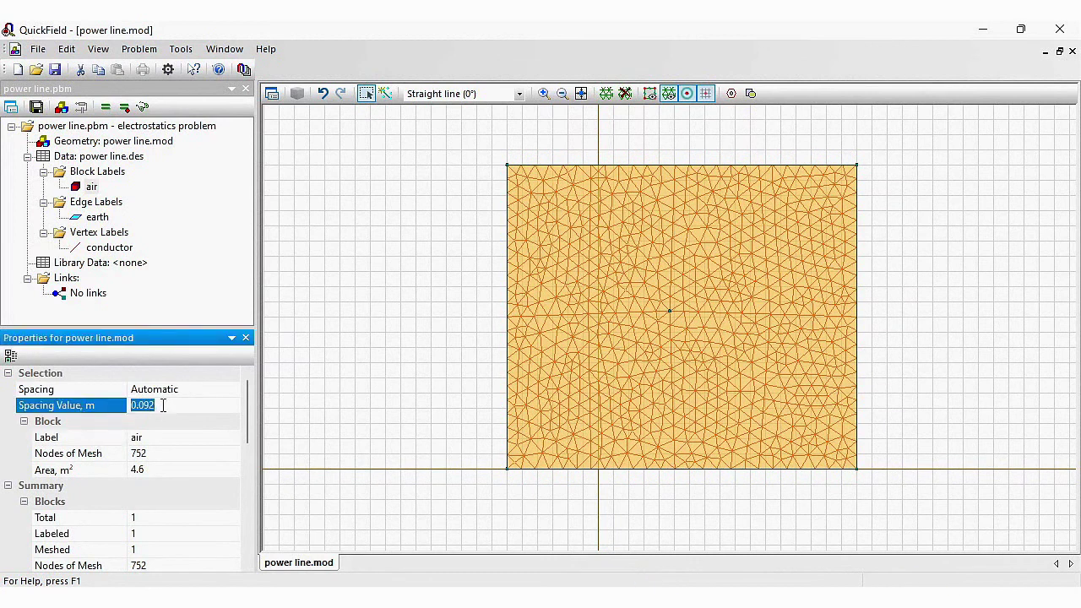
click(162, 405)
text(0.1)
key(Return)
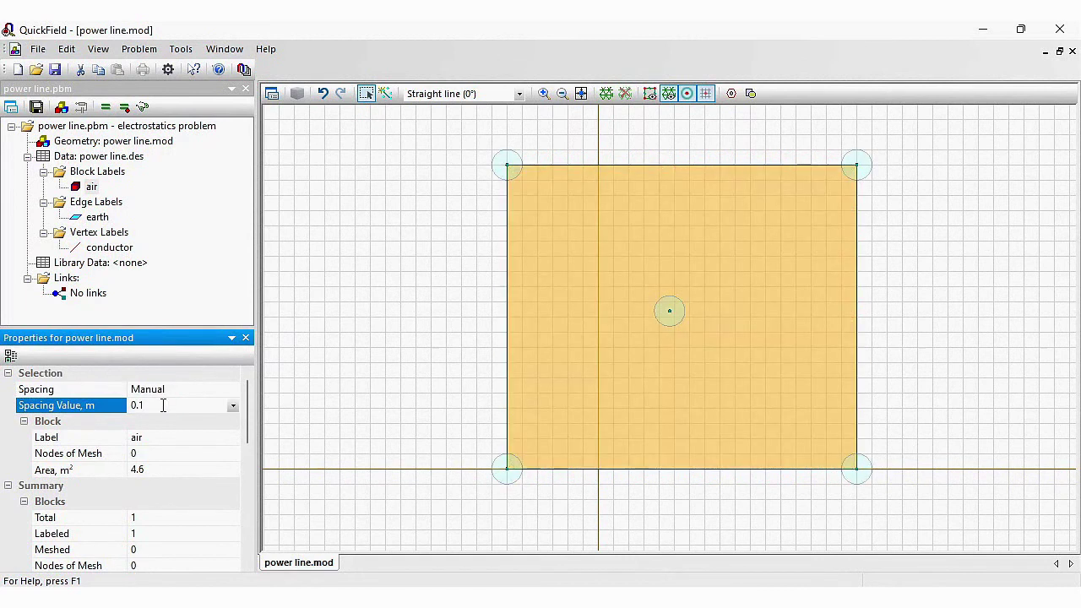
click(863, 162)
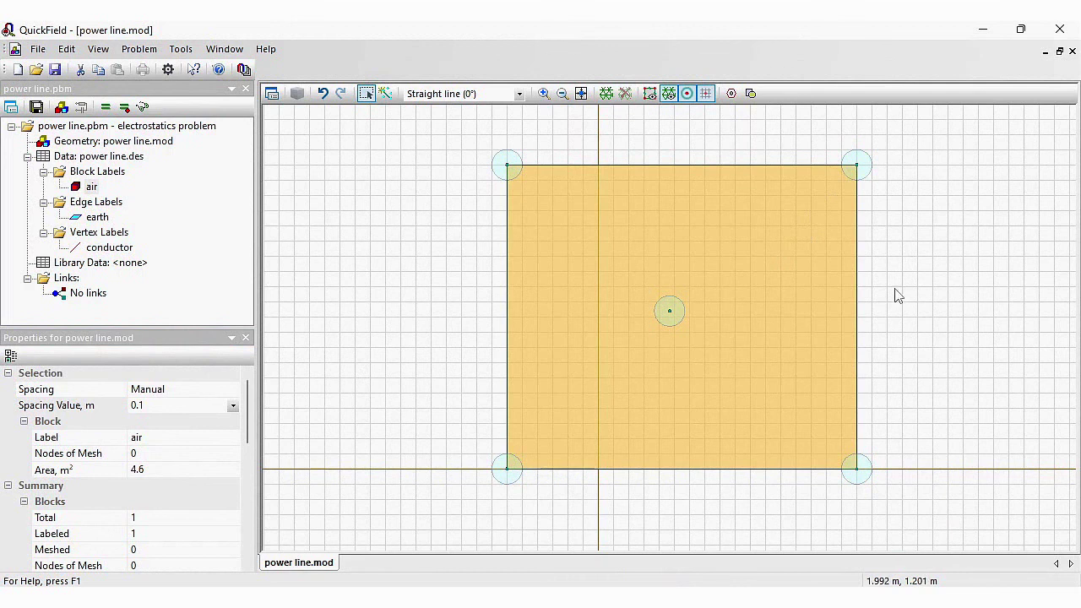
click(669, 312)
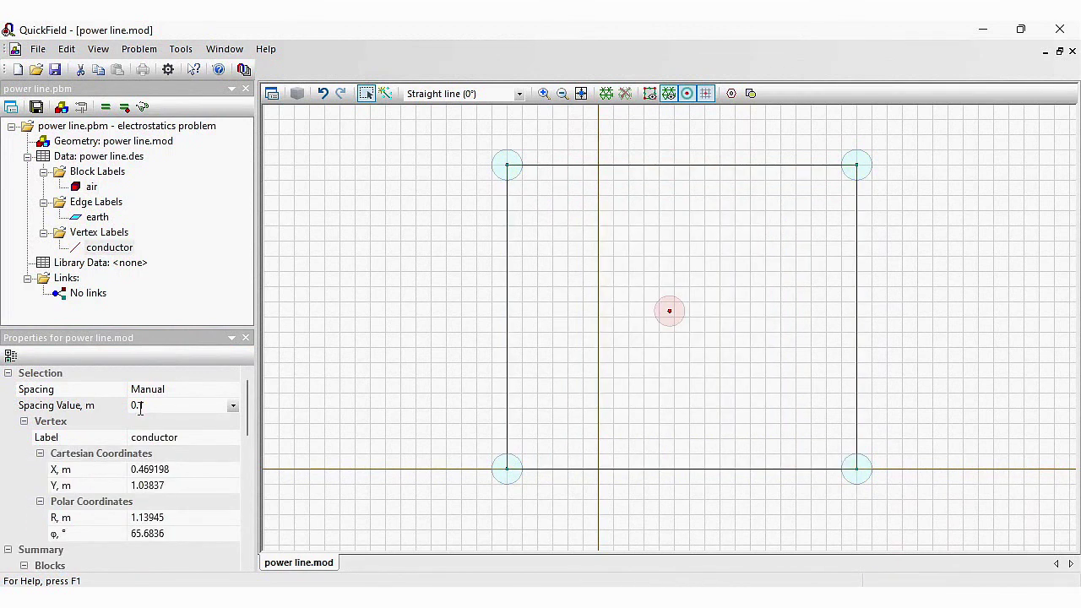
click(140, 407)
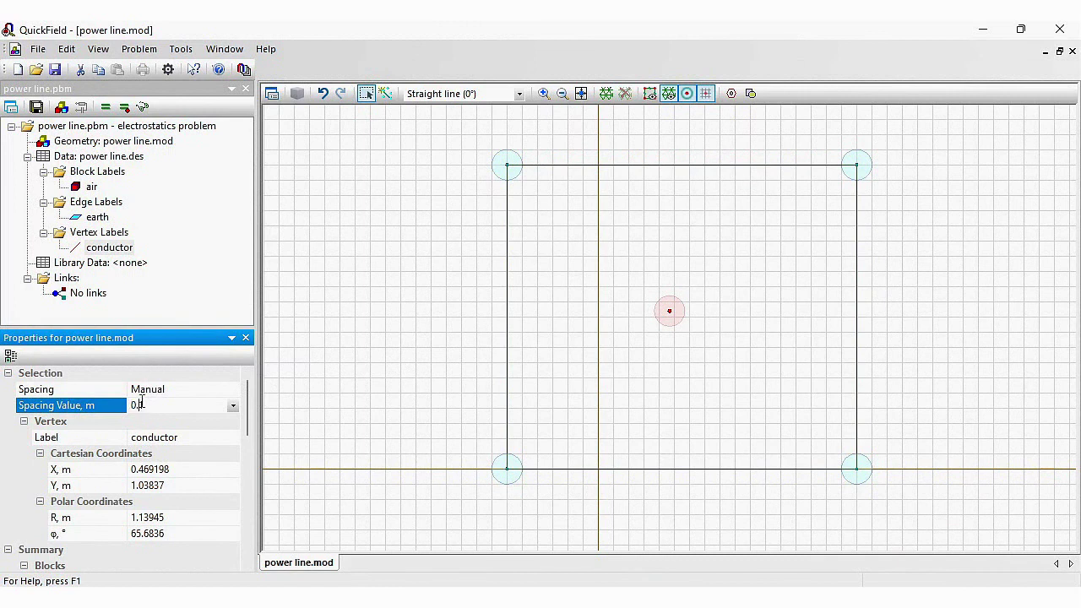
text(0.01)
key(Return)
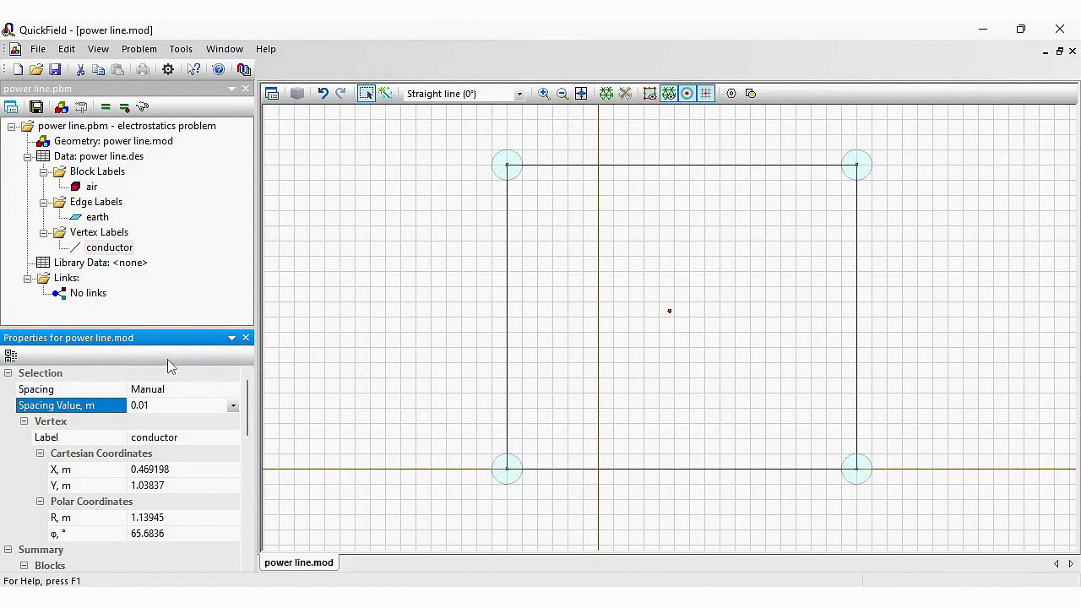
click(754, 342)
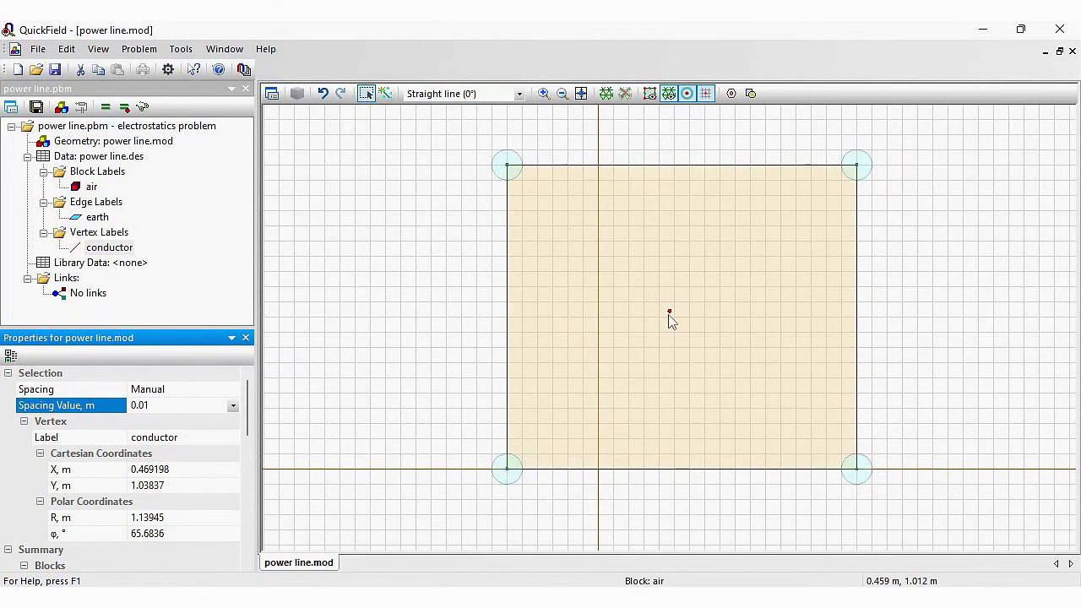
scroll(670, 316, up, 2)
scroll(670, 319, up, 2)
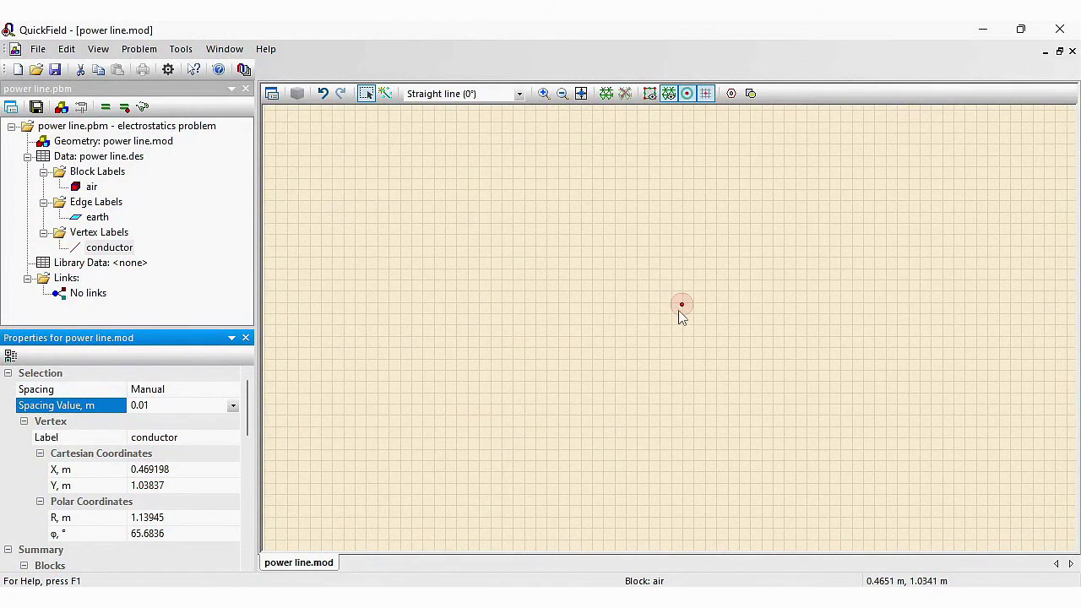
scroll(688, 314, down, 3)
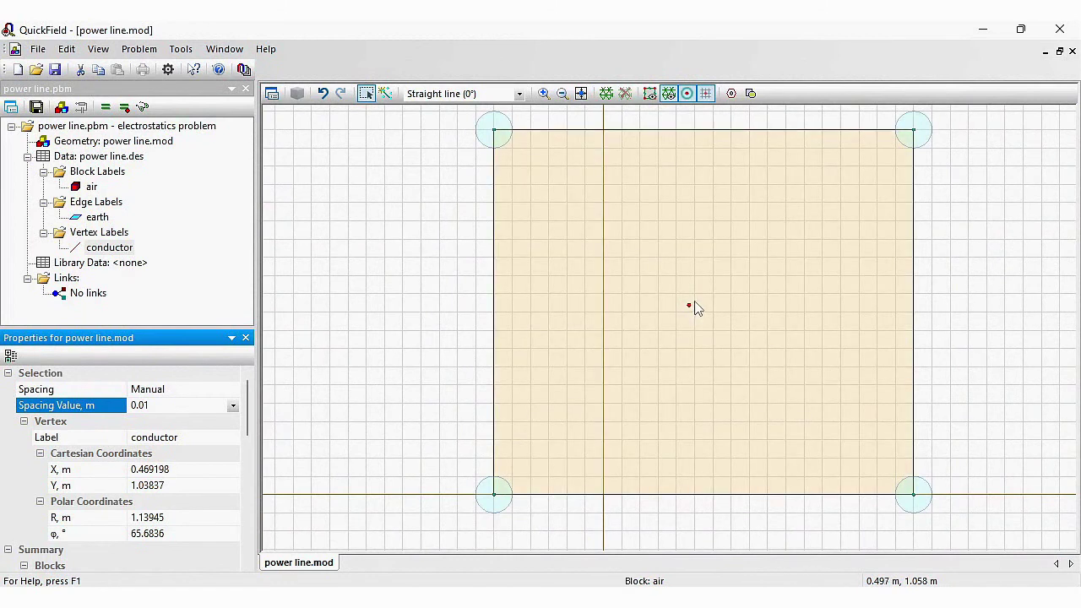
scroll(782, 297, up, 1)
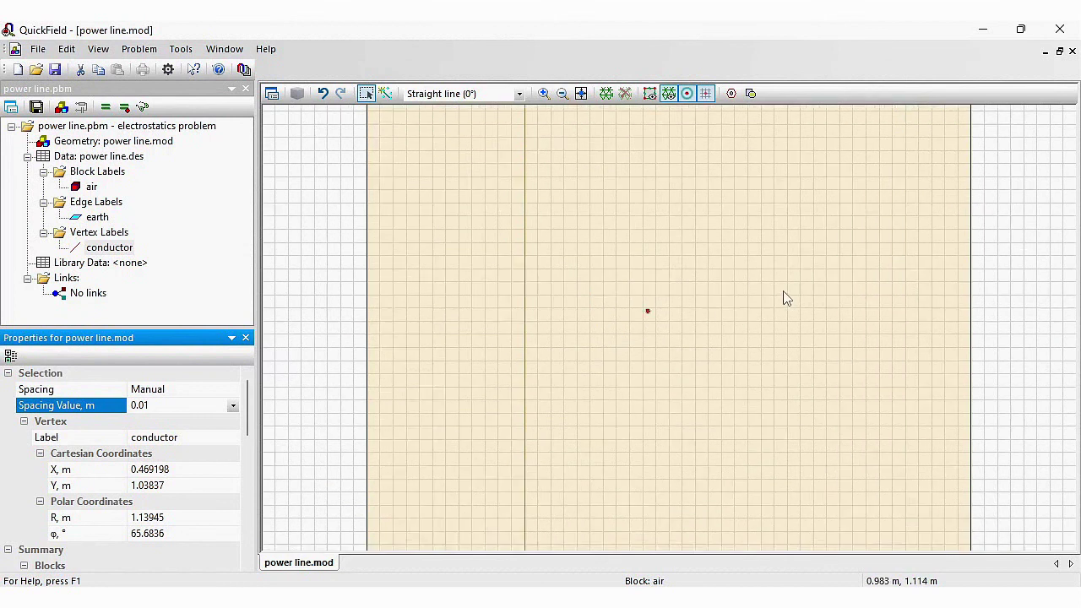
scroll(782, 296, down, 1)
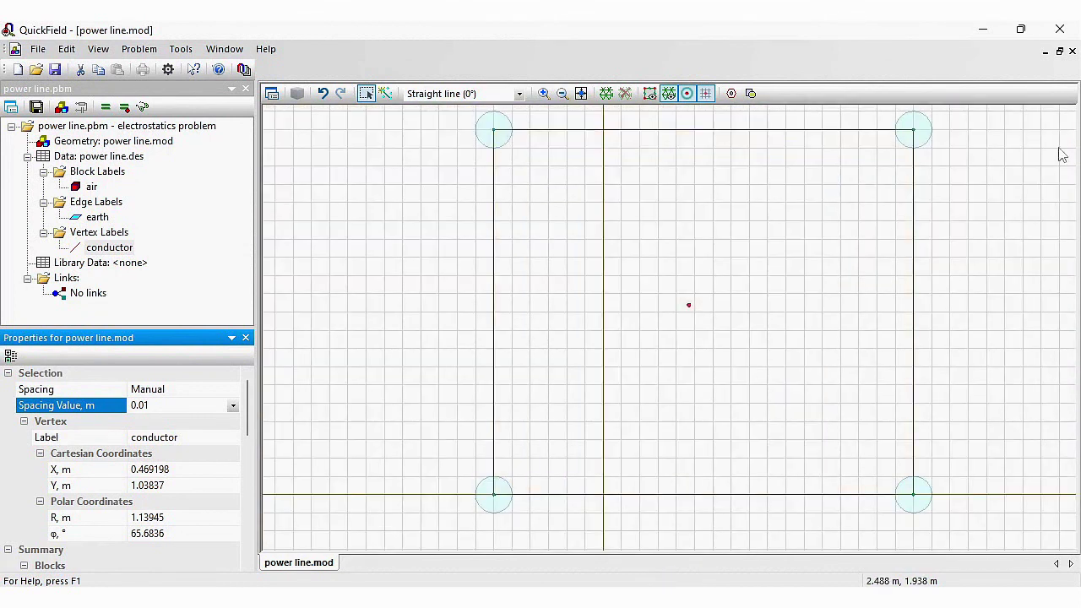
drag(831, 285, 803, 290)
click(902, 275)
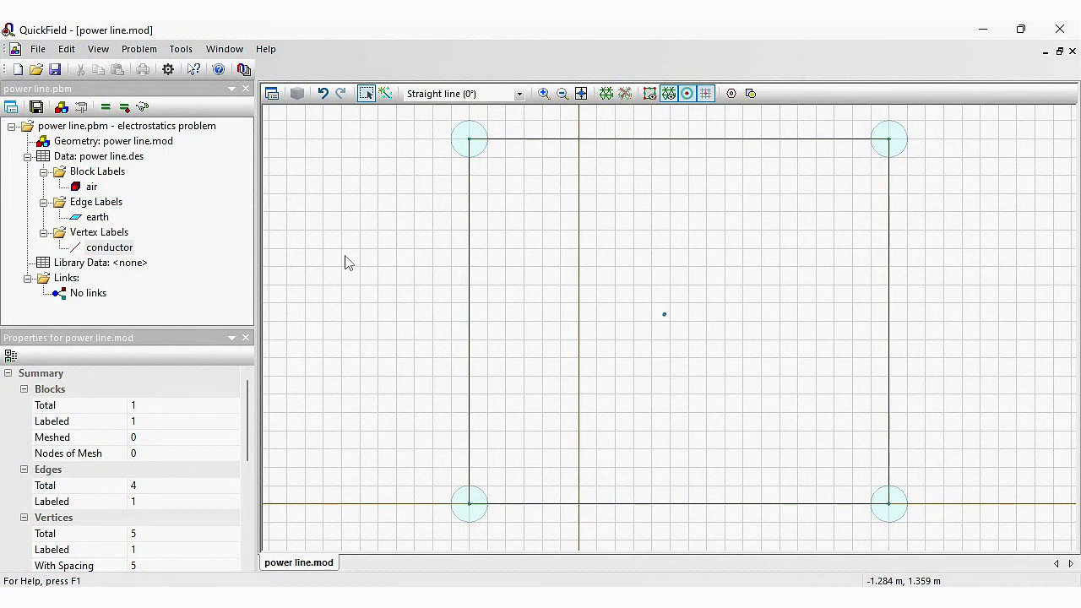
right_click(579, 261)
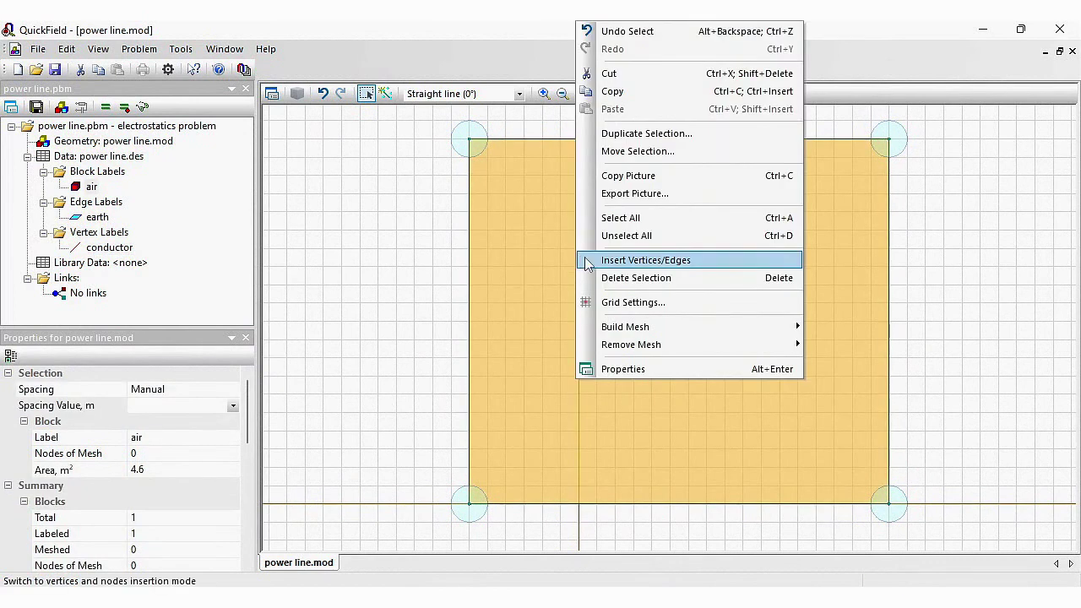
click(602, 278)
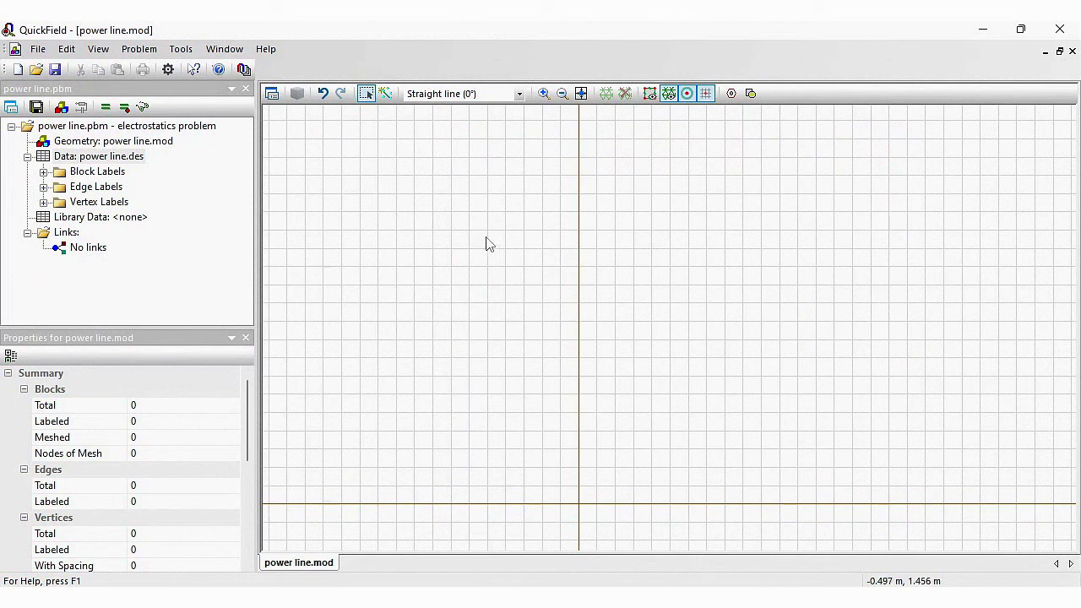
click(322, 95)
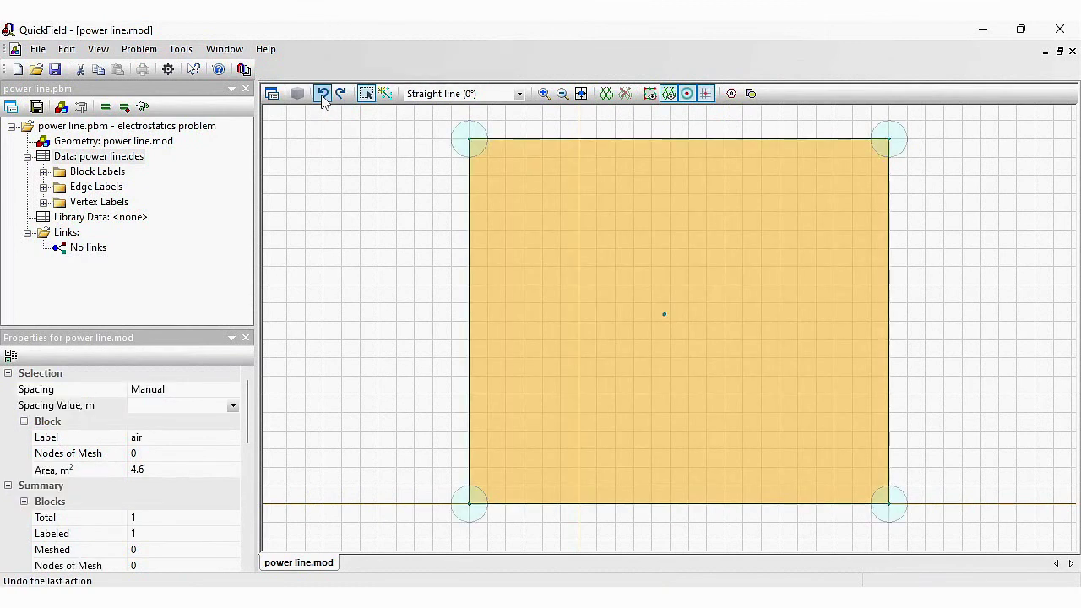
click(411, 194)
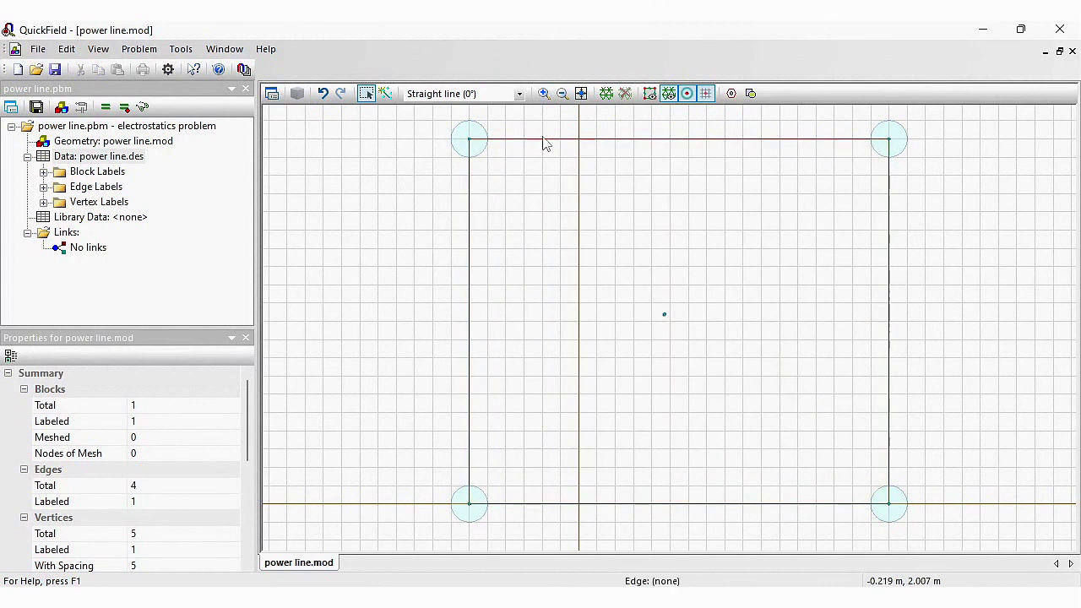
- Build the mesh, solve after saving the modified files, and open the potential results
click(607, 94)
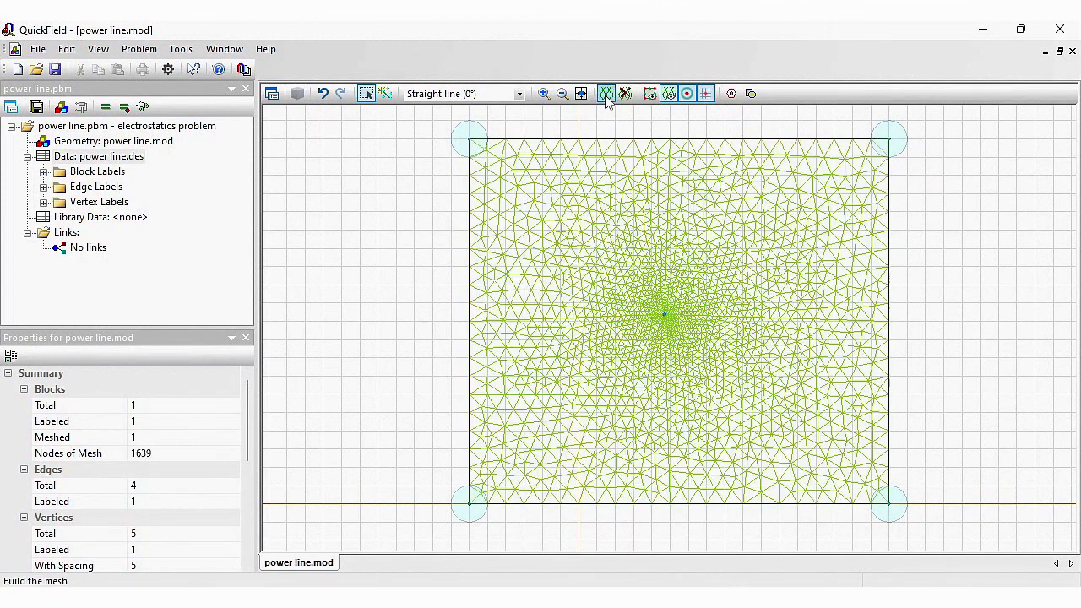
click(104, 108)
click(520, 371)
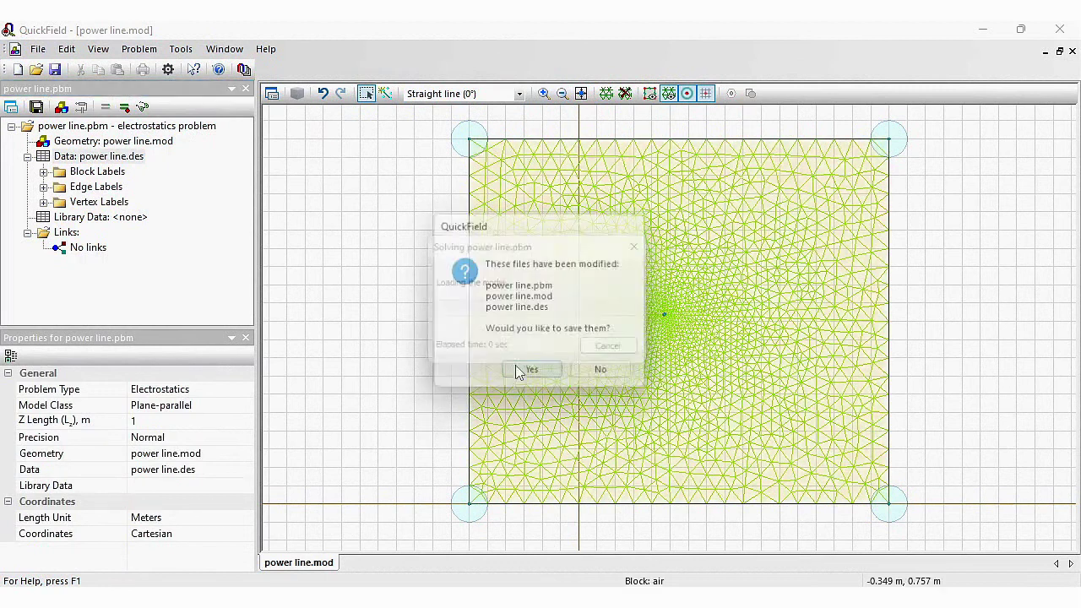
click(586, 348)
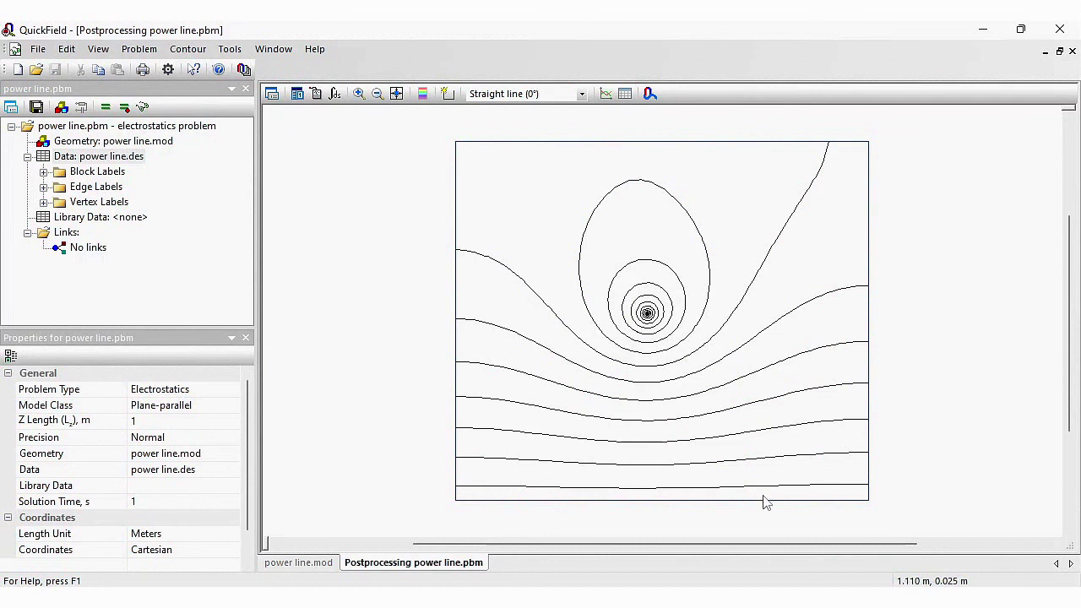
- Back in the power line.mod geometry, hide the mesh, snapping grid and mesh-spacing circles
click(310, 563)
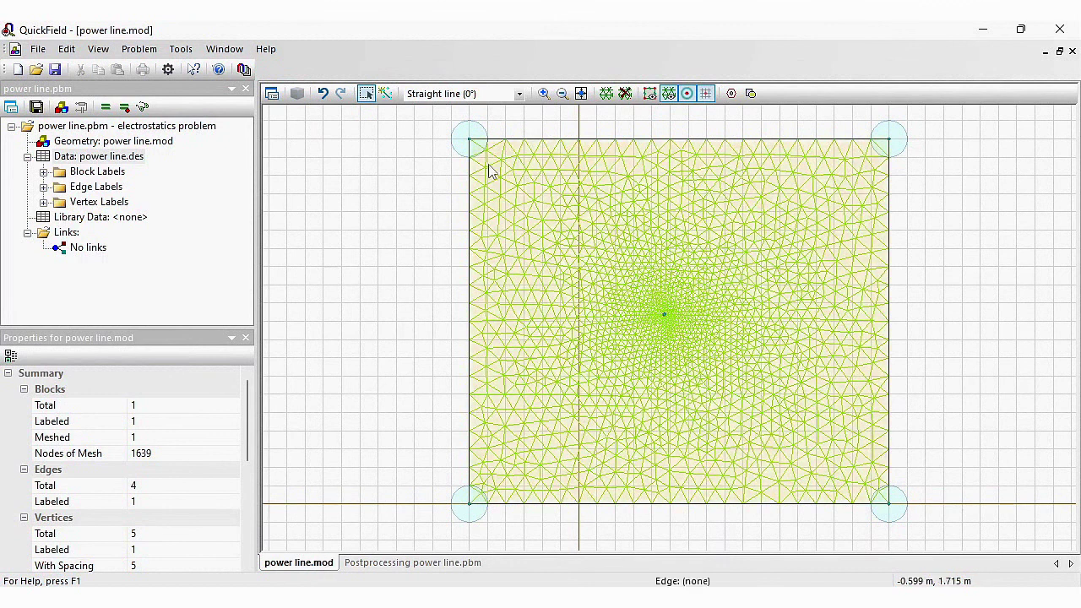
click(668, 93)
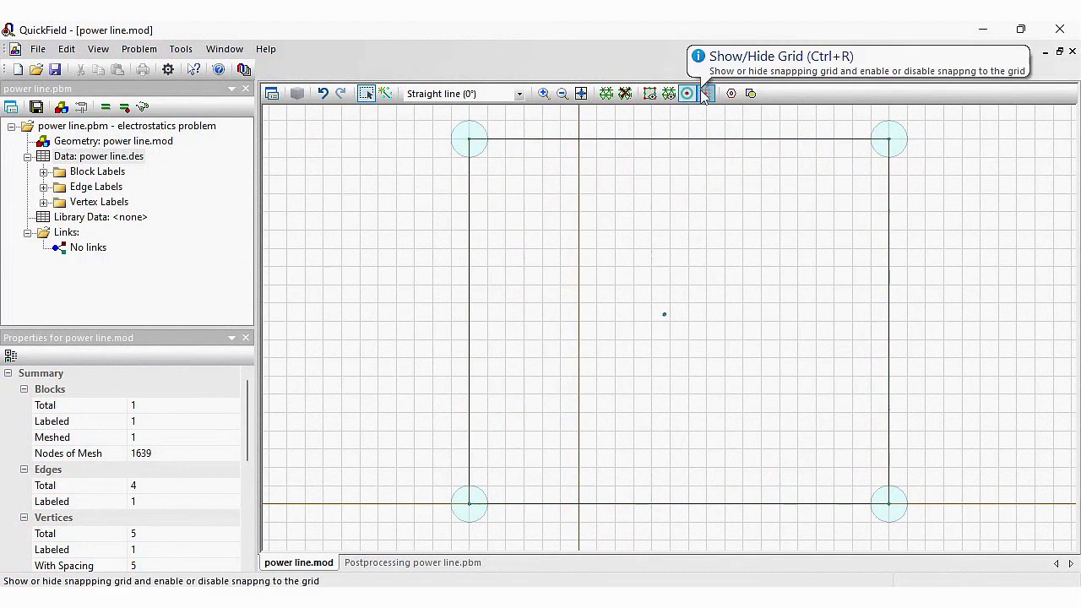
click(705, 94)
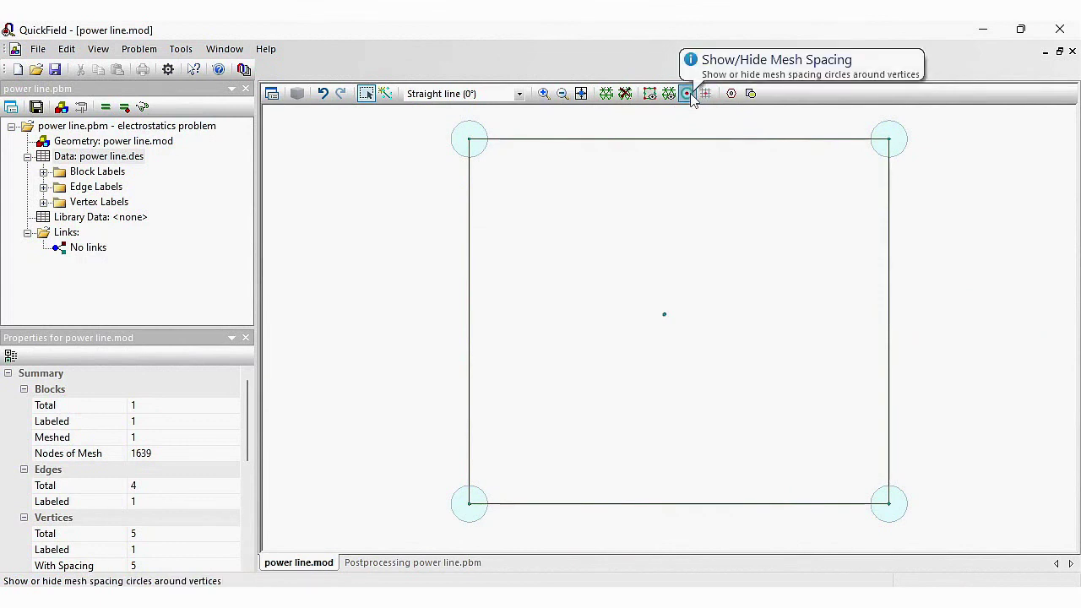
click(687, 94)
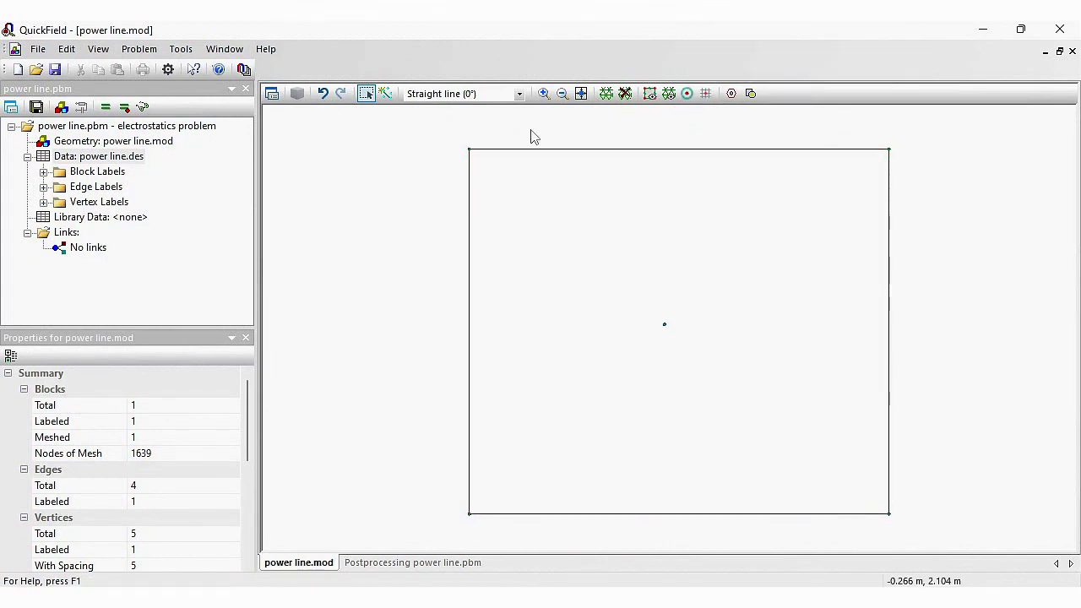
click(66, 48)
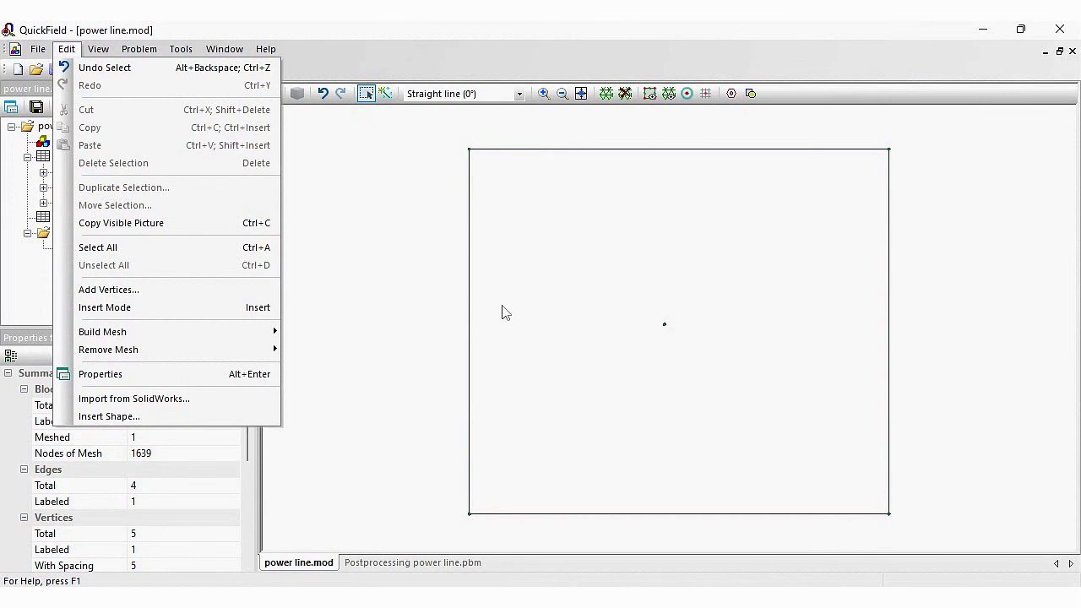
- Begin exporting the geometry picture as power line.png with PNG Image type, reviewing scale factor choices
click(378, 254)
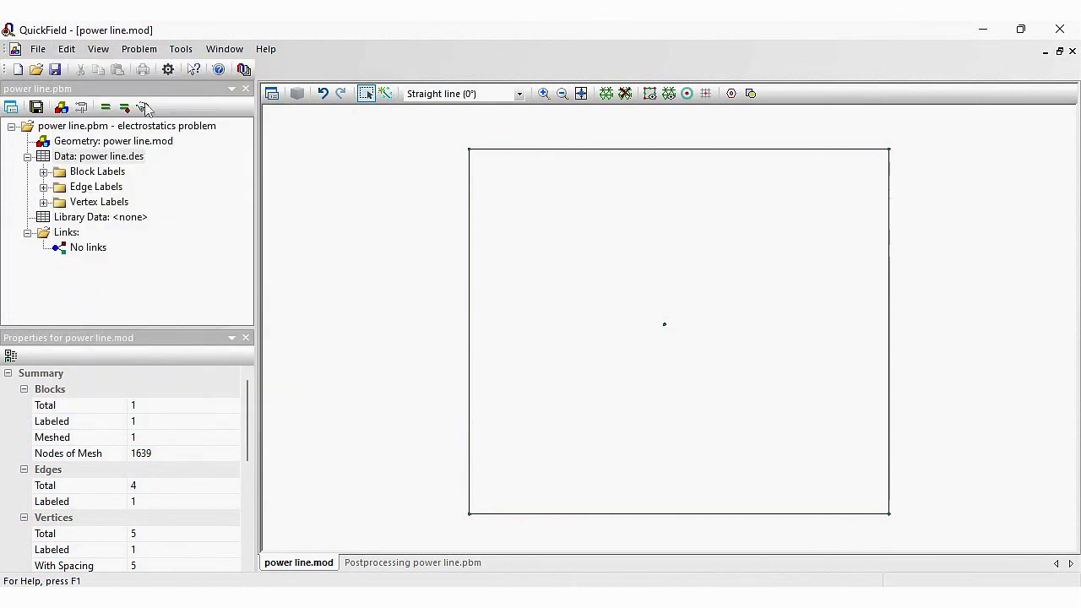
click(38, 48)
click(106, 290)
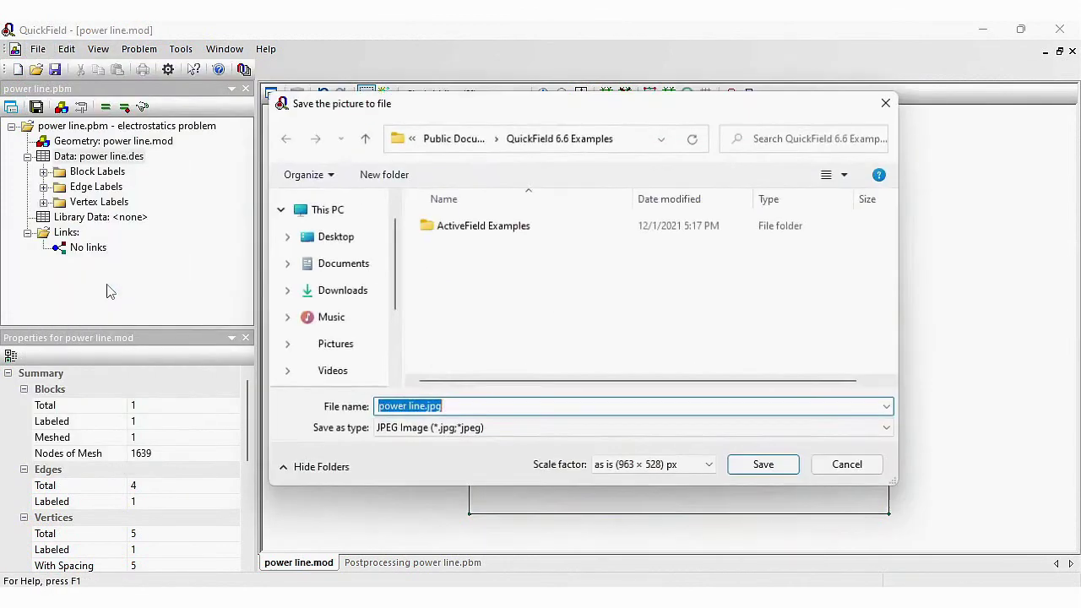
click(411, 439)
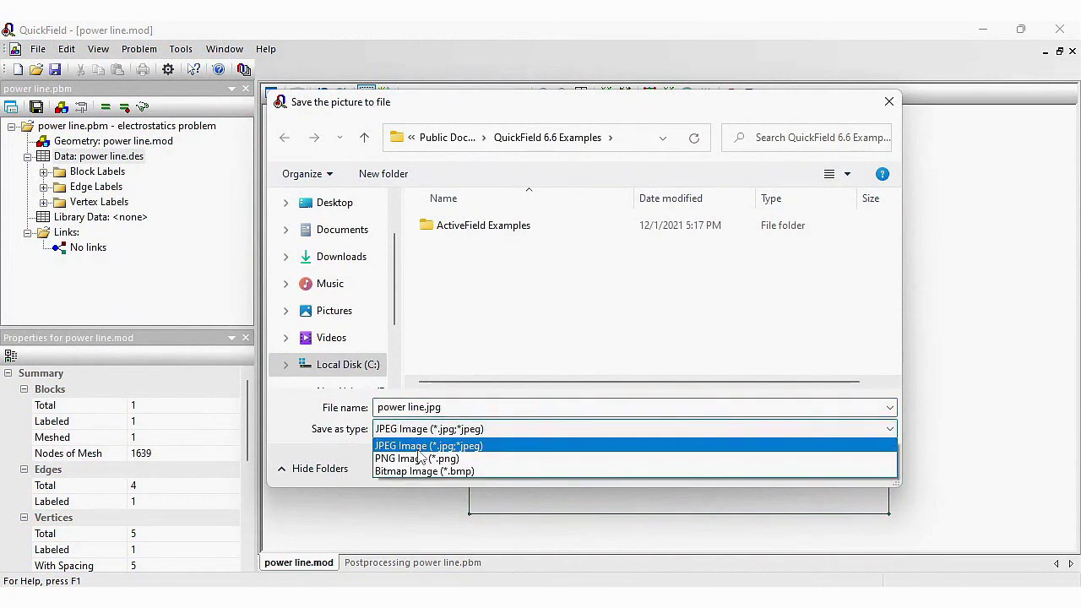
click(418, 458)
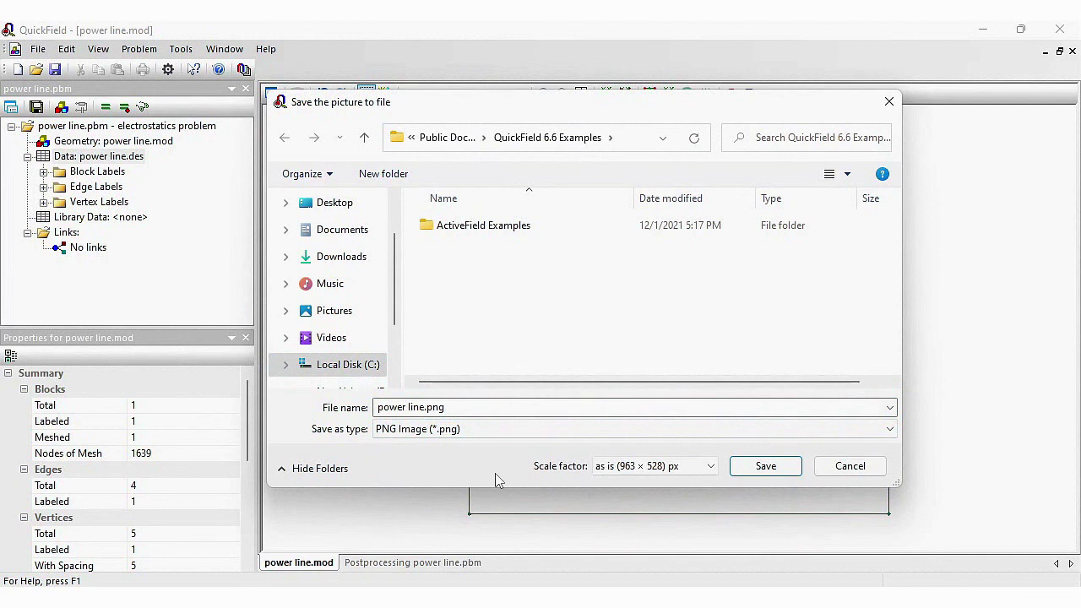
click(665, 469)
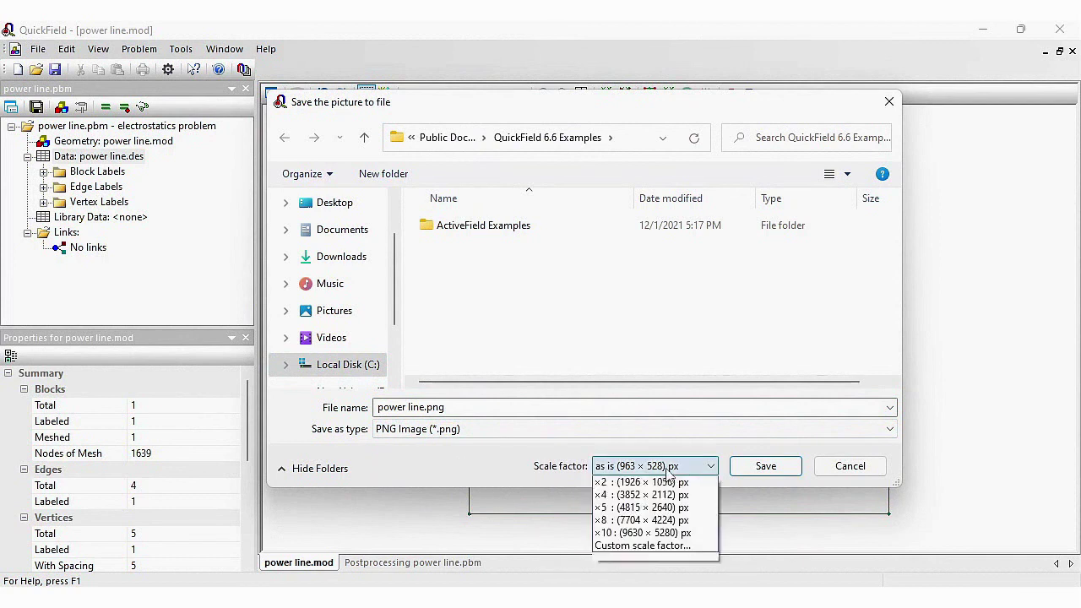